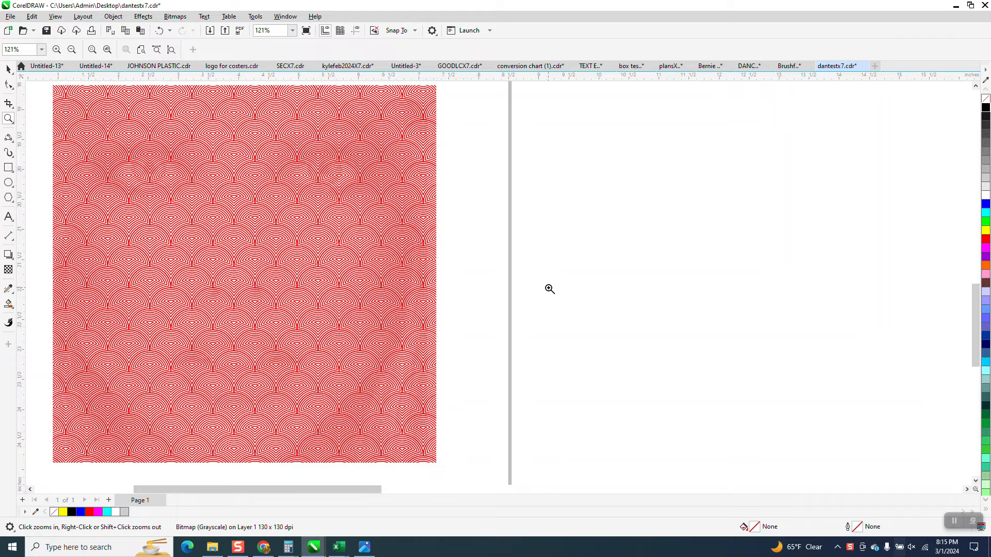
Step: Examine the red scale pattern laid over the grayscale portrait, both close up and as a whole
scroll(549, 289, down, 1)
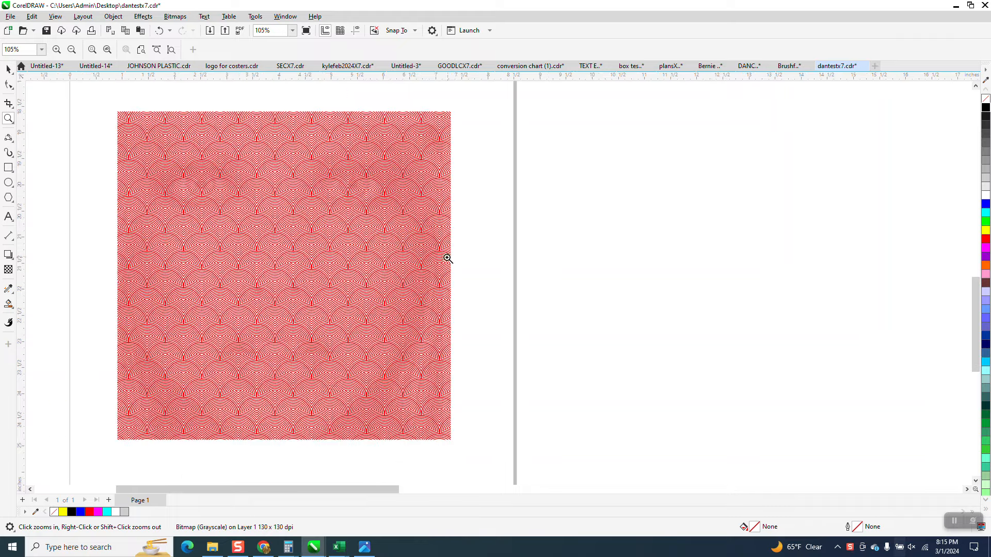
scroll(267, 234, up, 3)
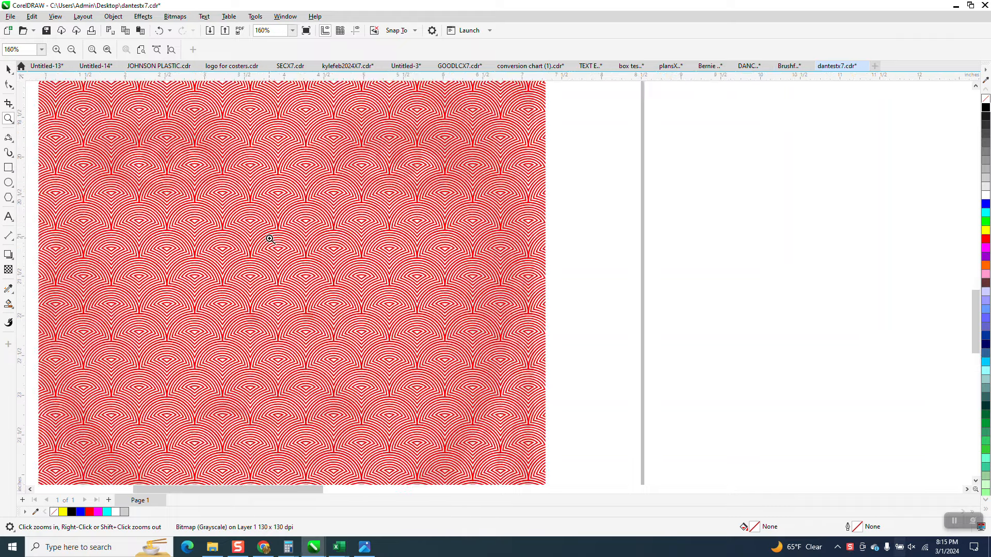
scroll(269, 238, down, 1)
scroll(270, 238, down, 3)
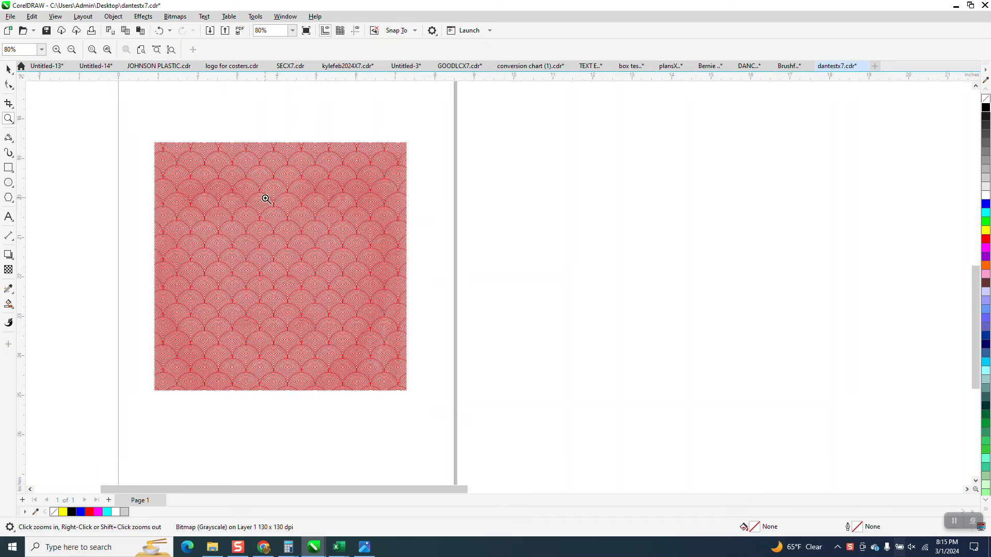
scroll(265, 199, down, 3)
scroll(265, 199, up, 4)
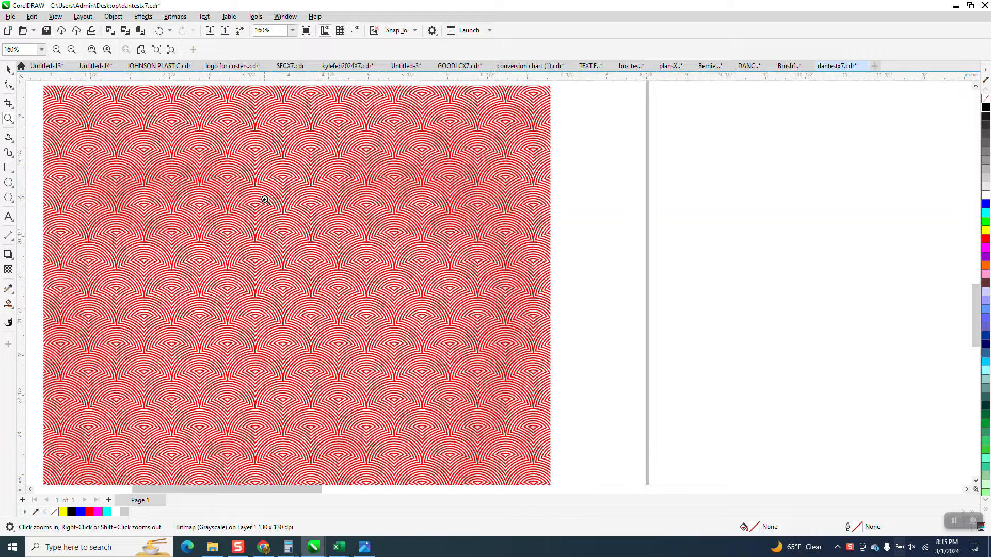
scroll(433, 233, up, 3)
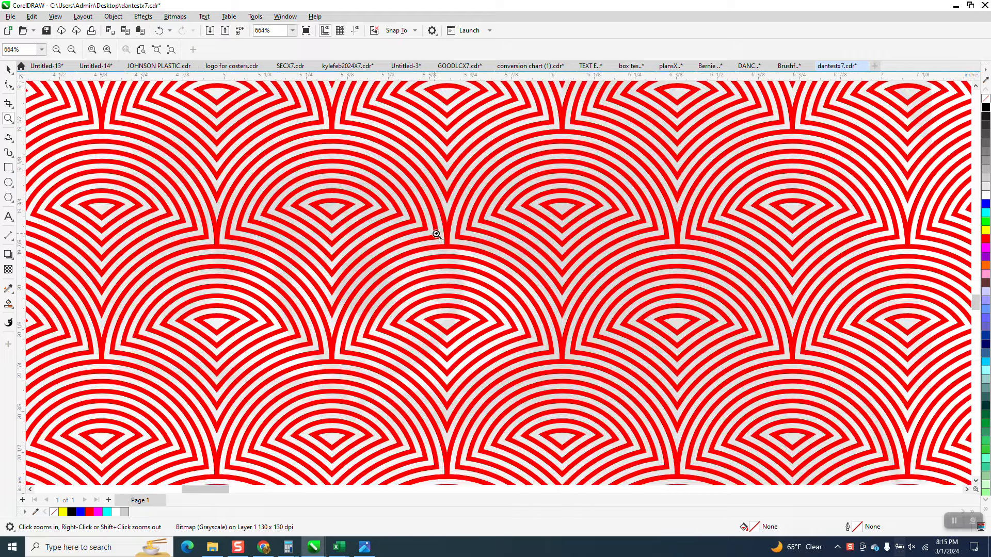
scroll(430, 231, down, 1)
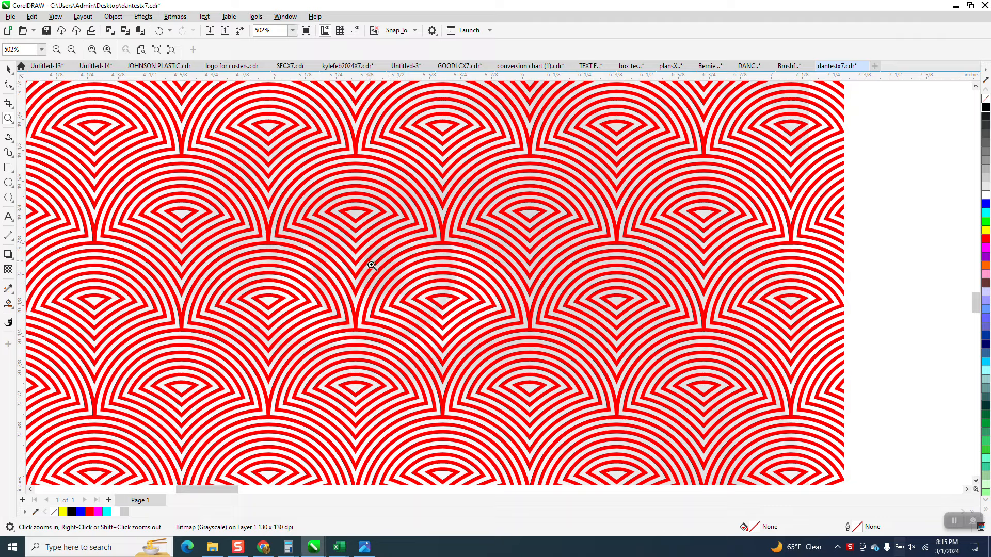
scroll(373, 271, down, 4)
scroll(372, 271, down, 3)
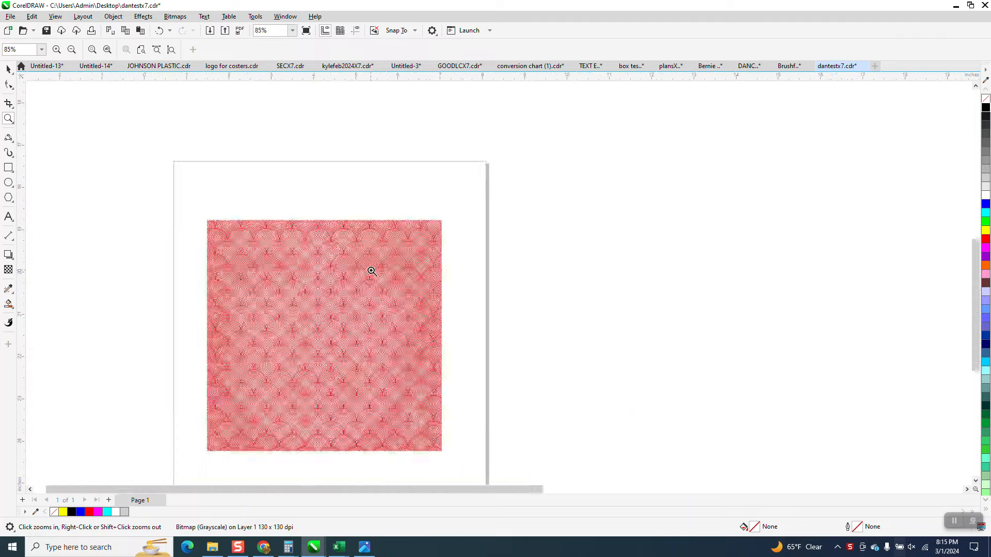
scroll(338, 236, down, 4)
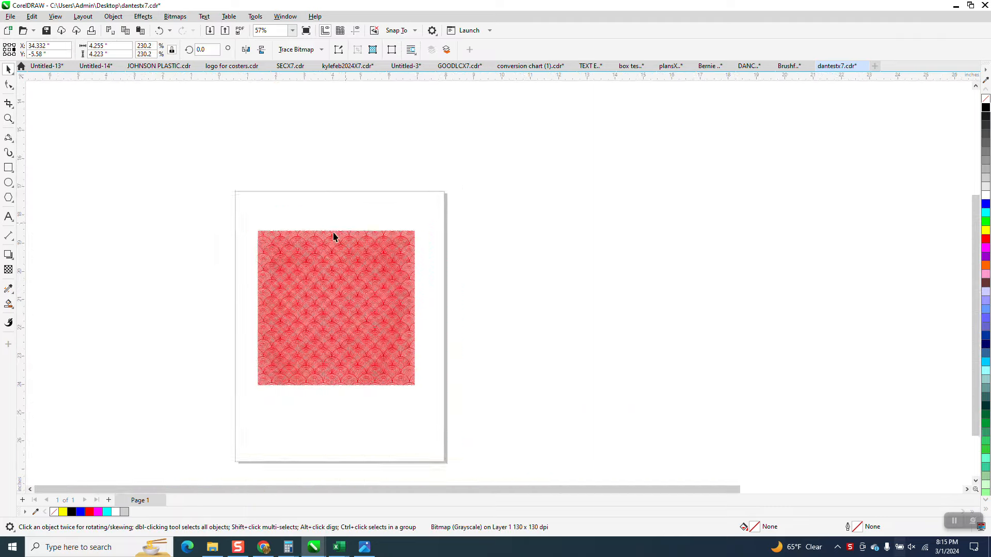
Step: Move the spare portrait photo beside the page's right edge, and move the red pattern with its underlying image far off the page's left side
scroll(792, 159, down, 4)
drag(802, 97, 608, 243)
drag(484, 192, 568, 269)
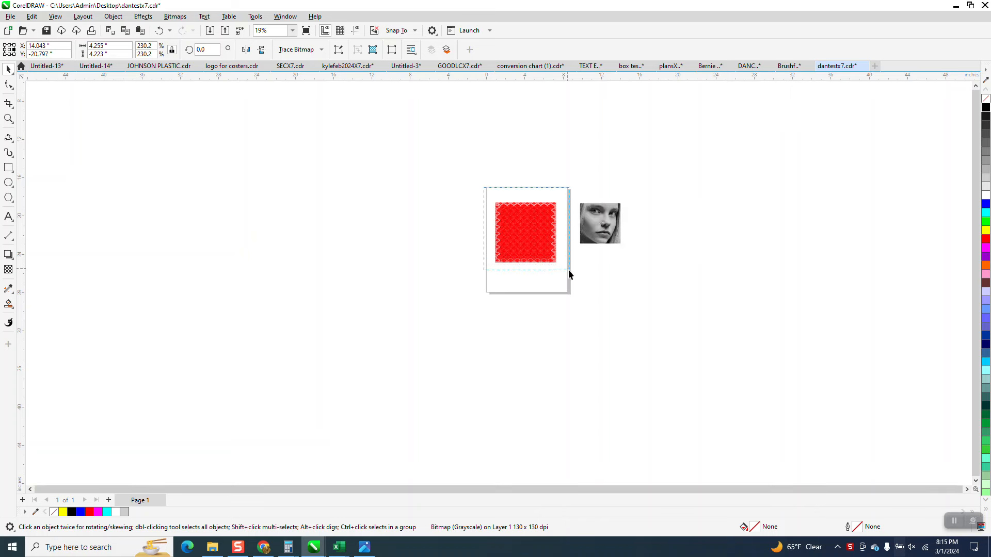
drag(525, 233, 246, 213)
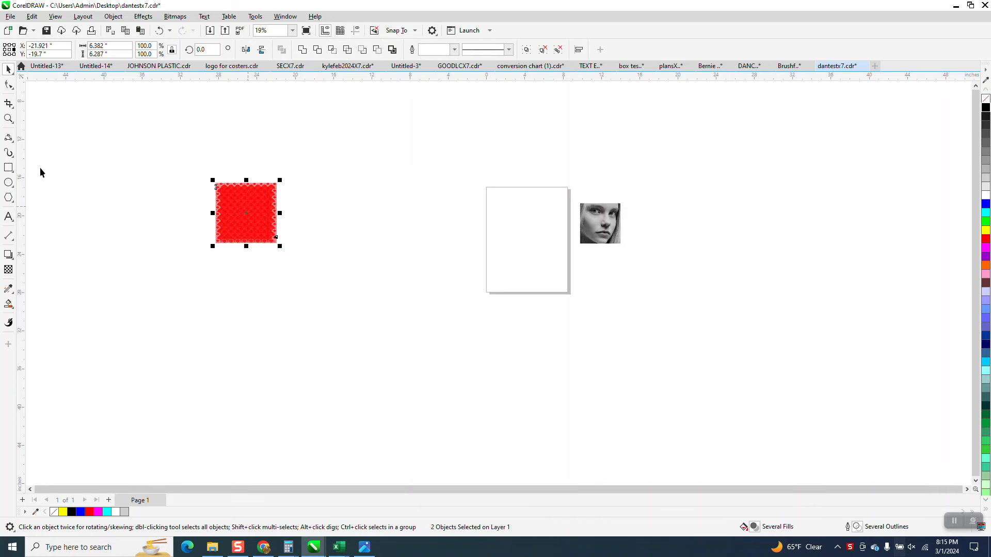
Step: Draw a circle in the upper-left area of the empty page and set its size to 0.5 inch
click(9, 118)
drag(436, 181, 619, 285)
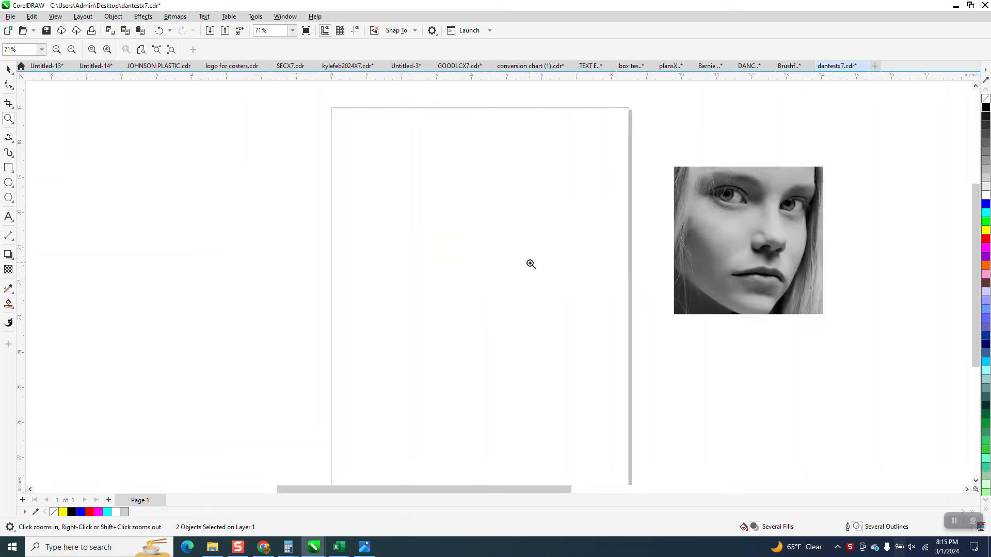
click(9, 69)
click(393, 165)
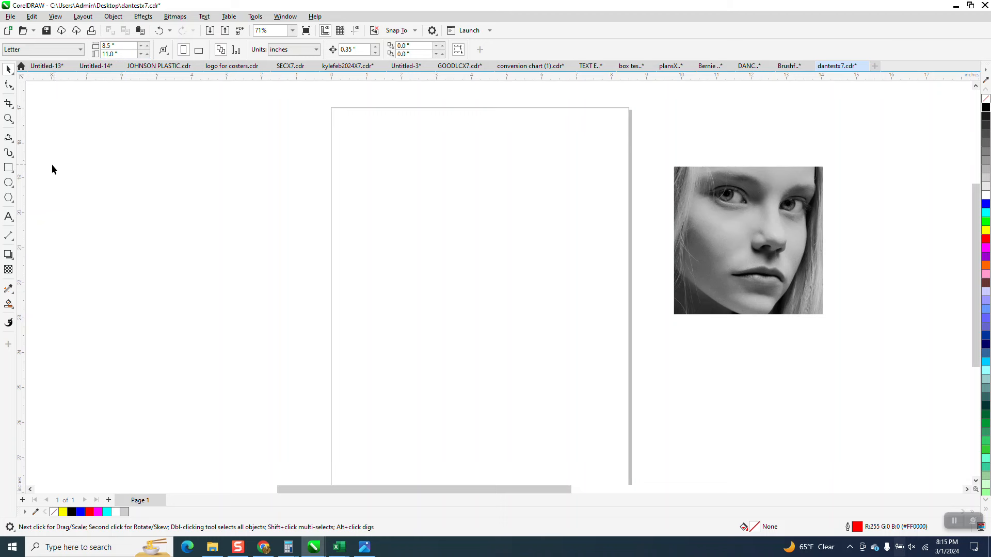
click(8, 182)
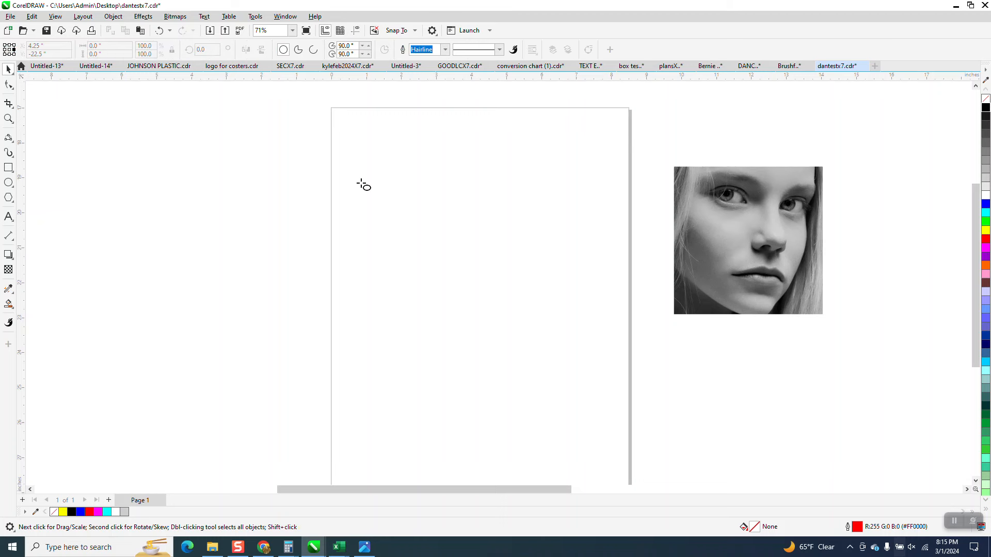
drag(412, 172, 396, 191)
drag(109, 46, 67, 53)
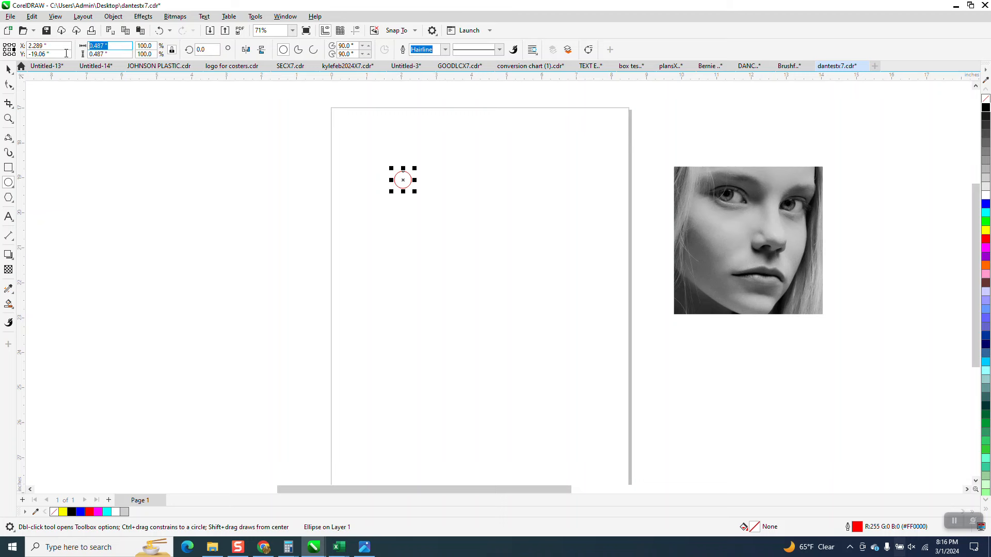
text(0.5)
key(Return)
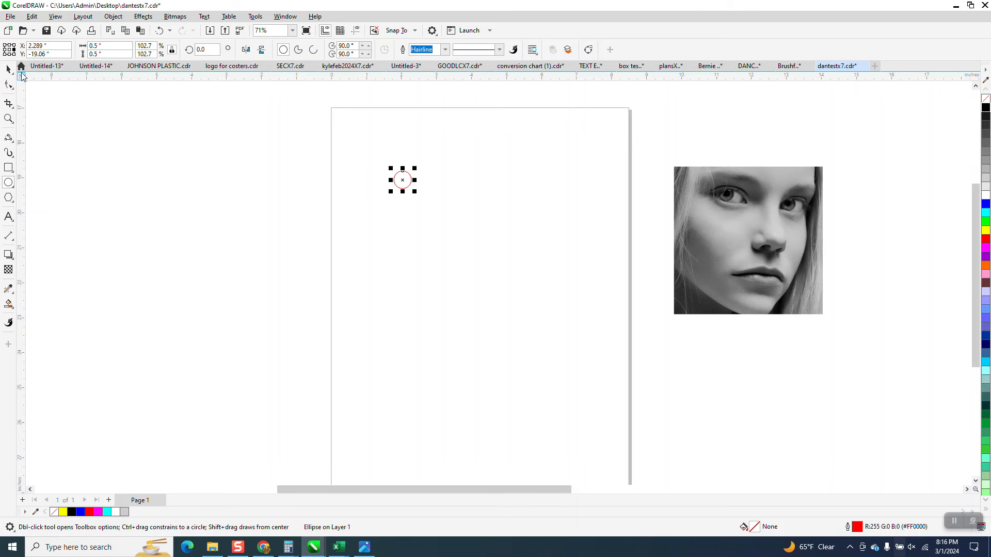
Step: With nothing selected, set the document's nudge distance to 0.25 inch
click(8, 70)
key(Escape)
drag(349, 54, 294, 50)
key(BackSpace)
text(.25)
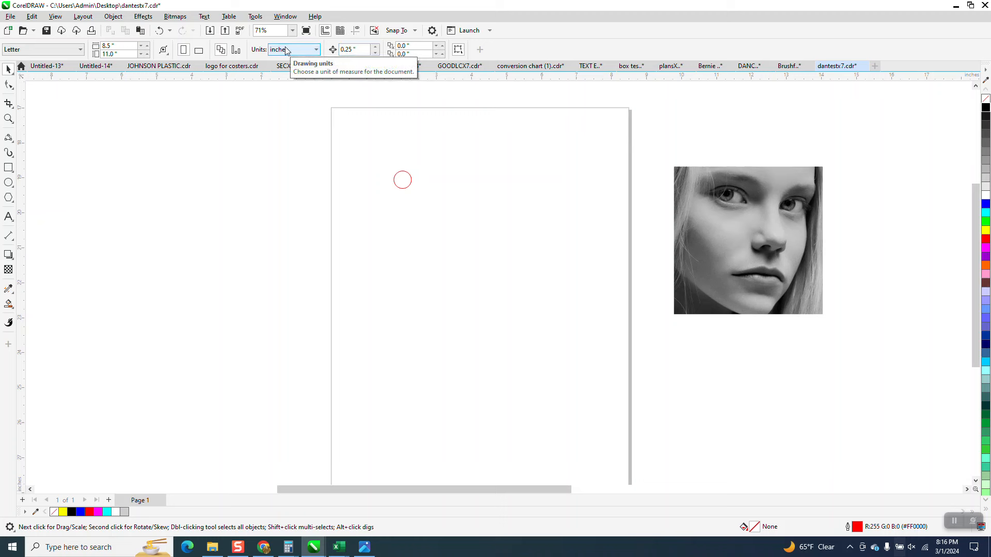
key(Return)
Step: Duplicate the circle 0.25 inch right and down, and place another copy 0.5 inch left of that duplicate
click(399, 181)
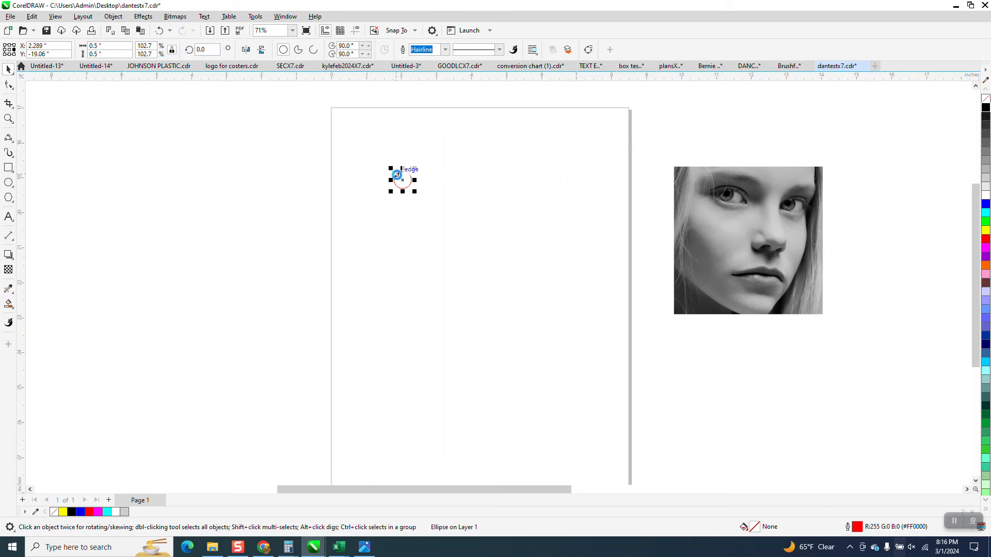
key(ctrl+d)
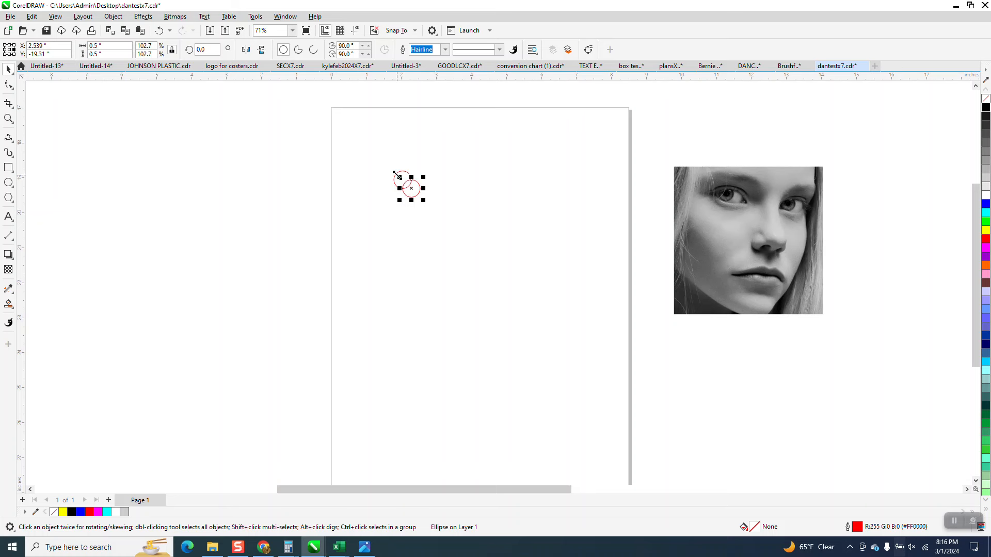
click(9, 119)
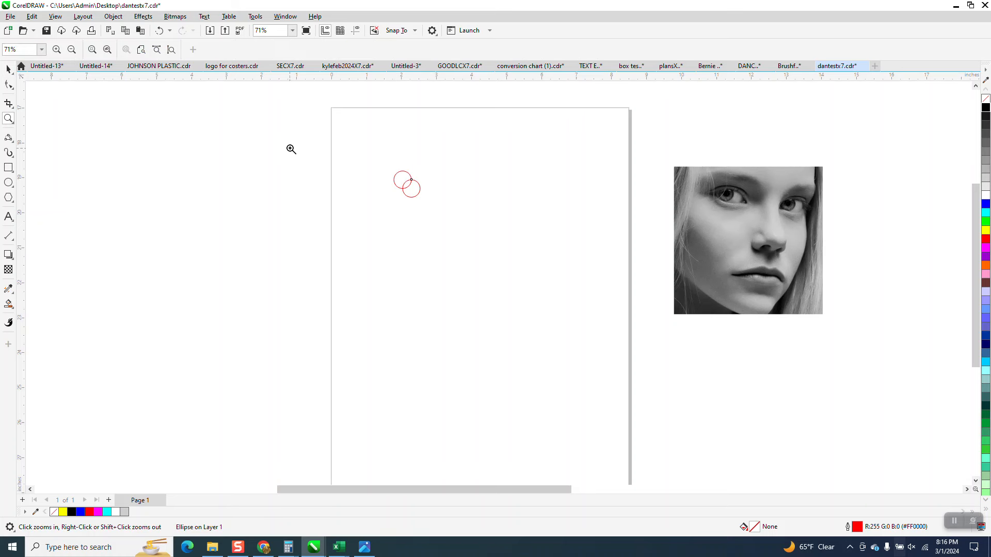
click(434, 217)
click(8, 69)
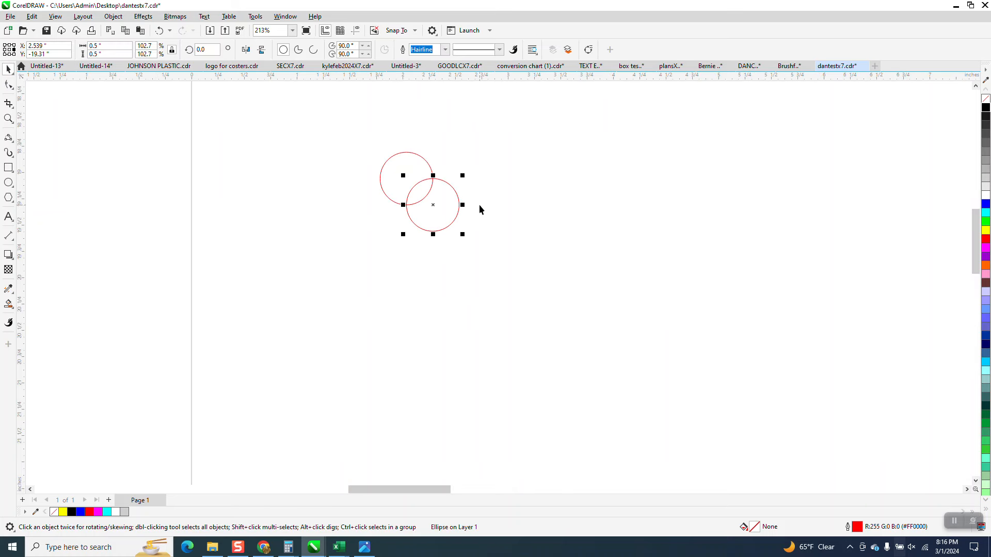
key(Left)
key(Left)
Step: Smart-fill the upper circle's area outside the two lower circles with cyan, then move the new scale shape aside and delete the three circles
click(9, 305)
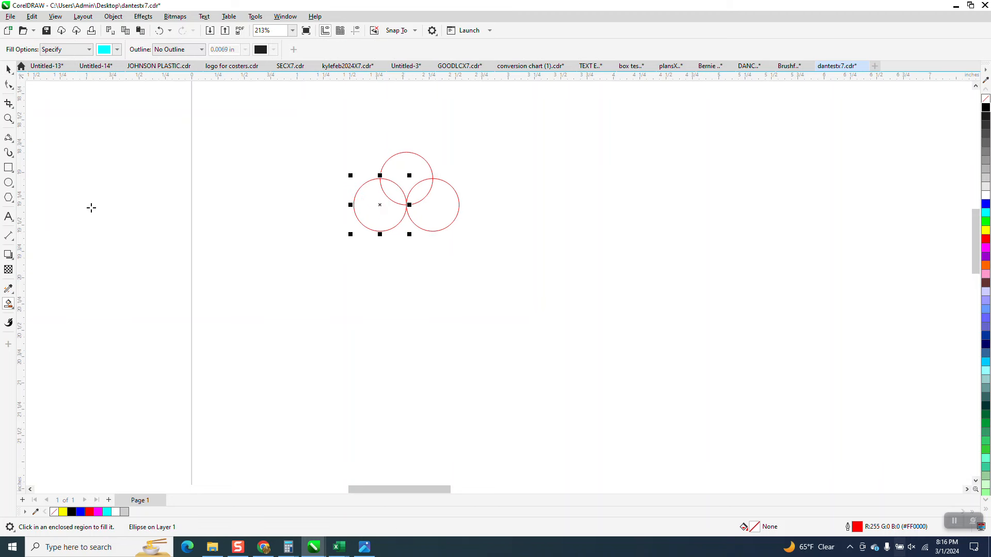
click(411, 170)
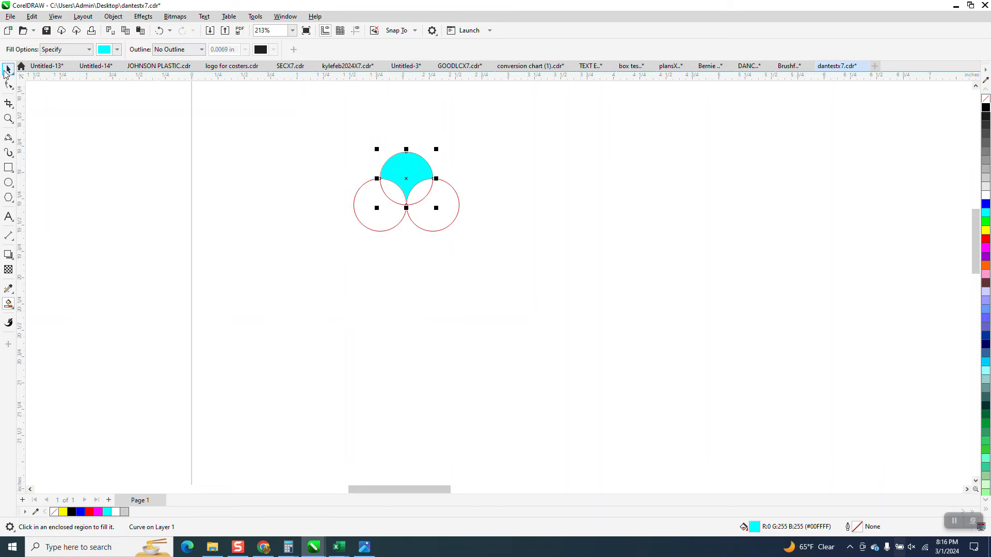
key(space)
drag(409, 164, 522, 174)
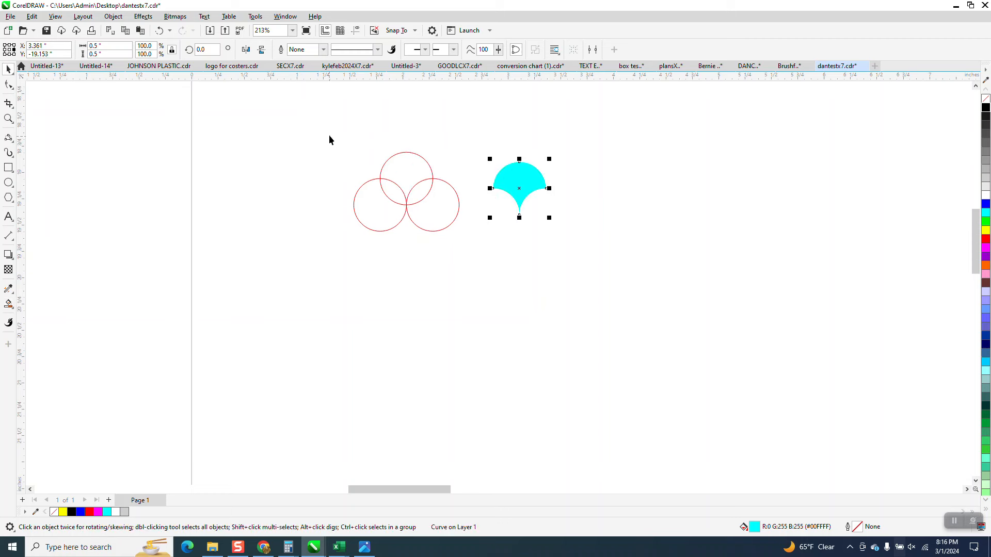
drag(467, 241, 473, 255)
key(Delete)
Step: Move the scale shape back to where the circles were and give it no fill and a black outline
drag(529, 180, 405, 196)
click(986, 99)
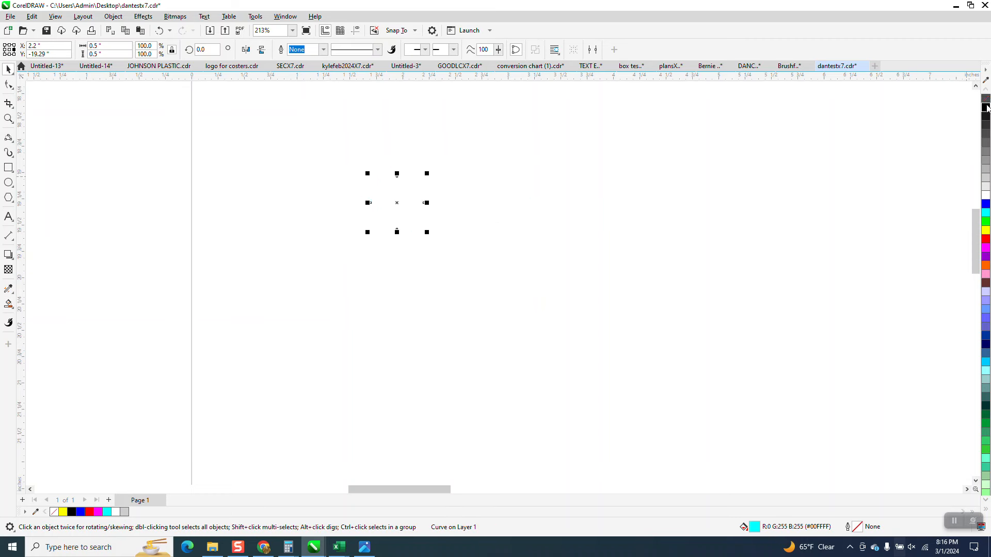
right_click(986, 107)
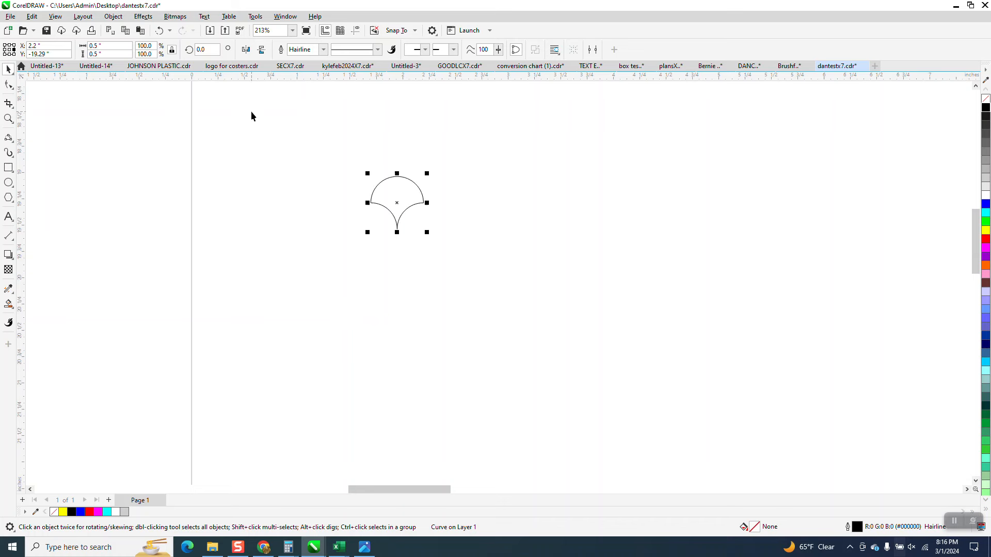
Step: Set the scale shape's outline width to 0.01 in and apply an inside contour with 7 steps, 0.03 inch offset and red outline
click(143, 17)
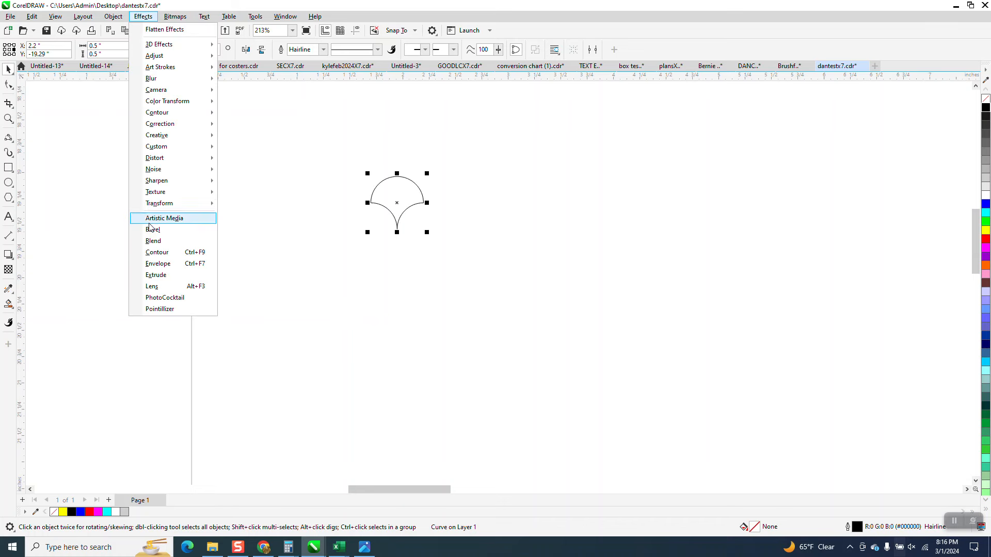
click(156, 254)
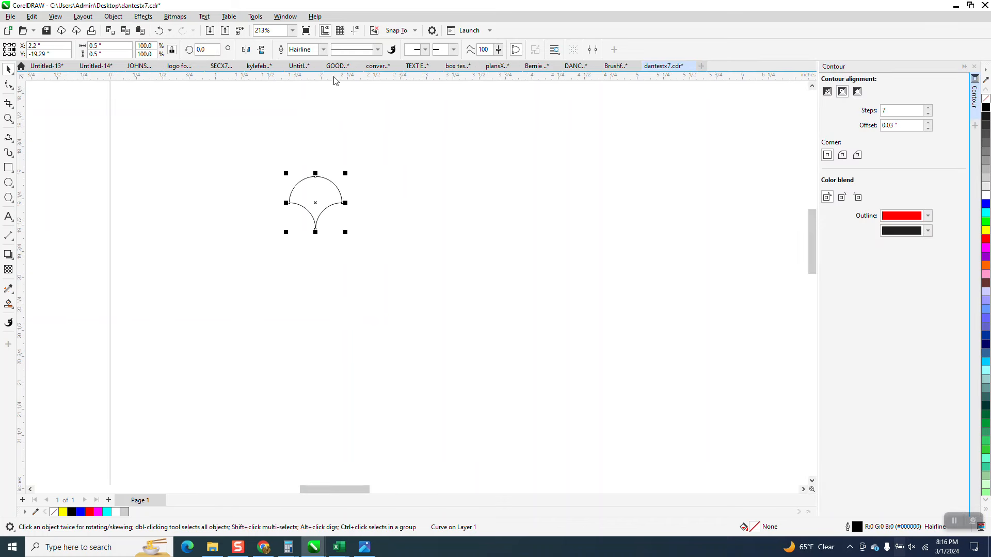
click(324, 50)
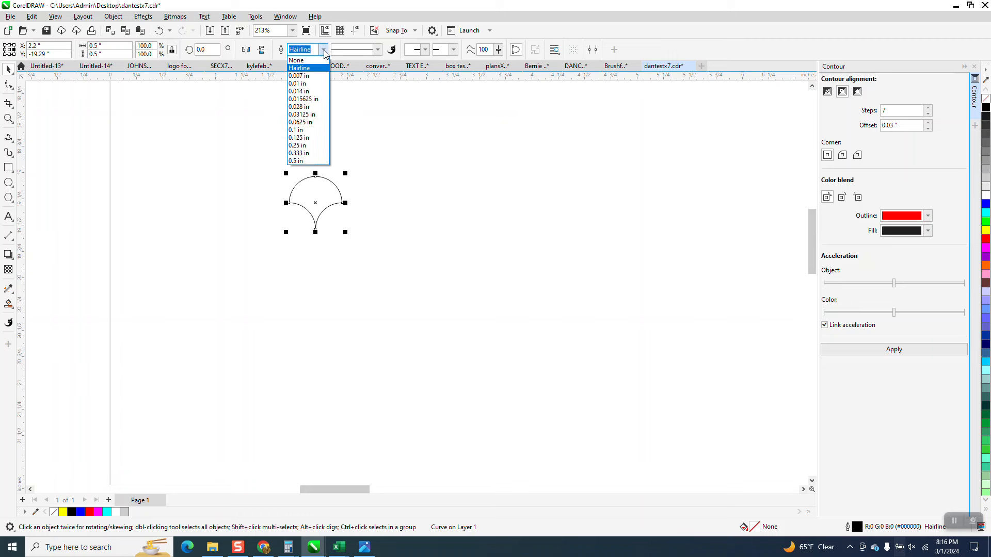
click(303, 85)
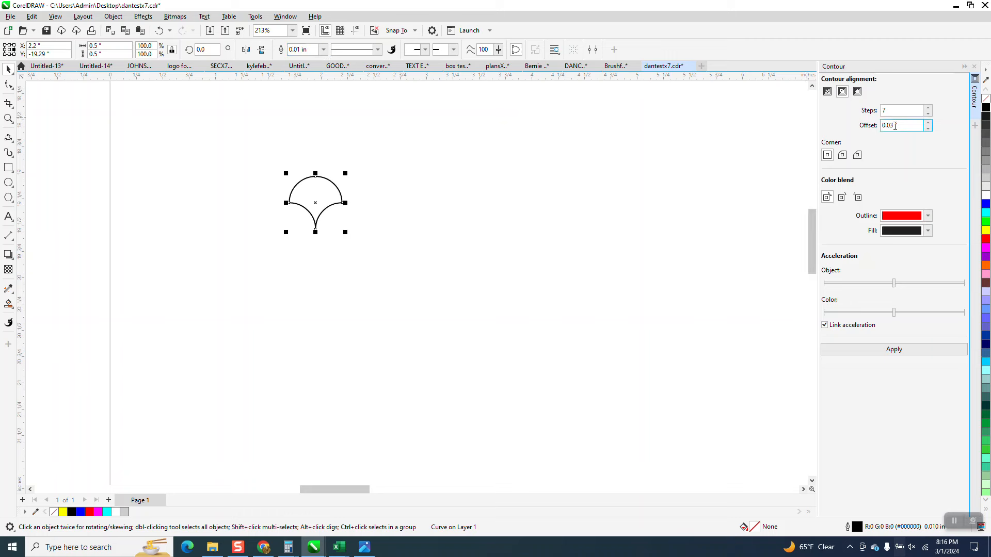
click(879, 349)
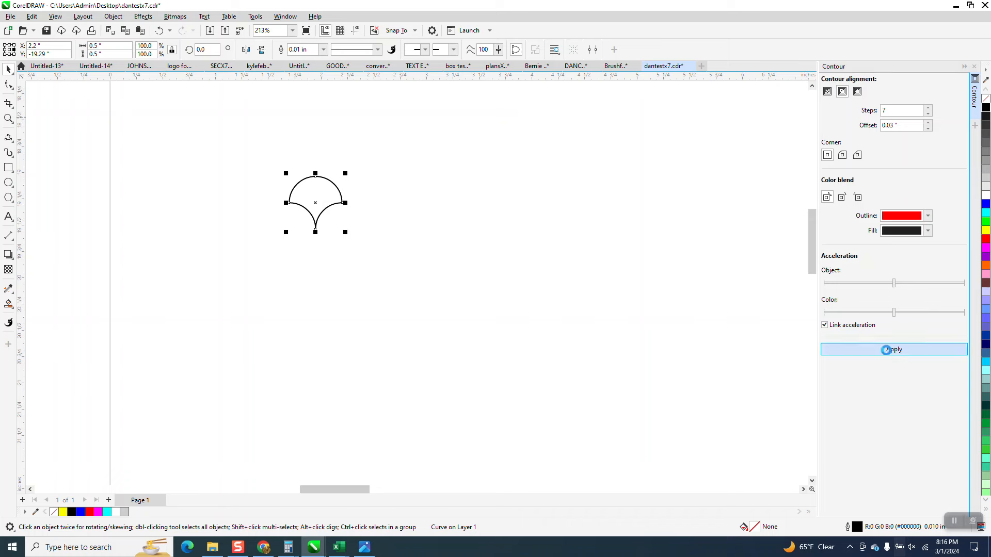
Step: Select the contoured scale shape and break its contour apart
click(9, 119)
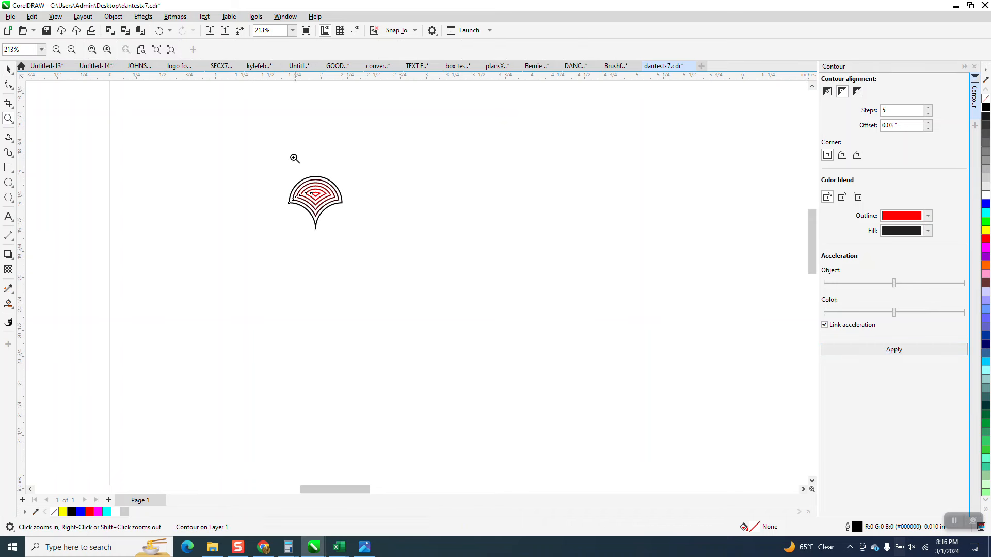
drag(295, 158, 432, 276)
scroll(433, 276, down, 1)
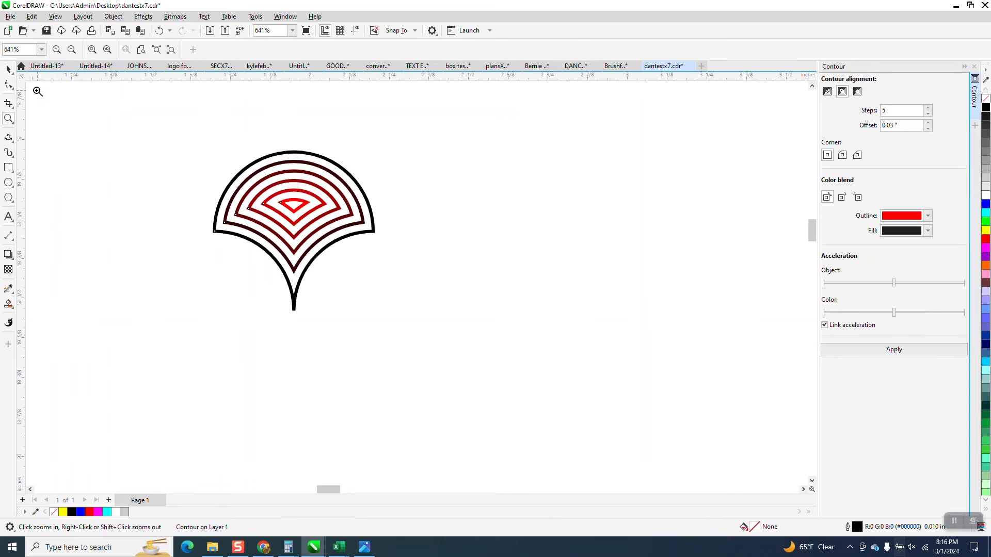
click(9, 69)
drag(195, 115, 439, 358)
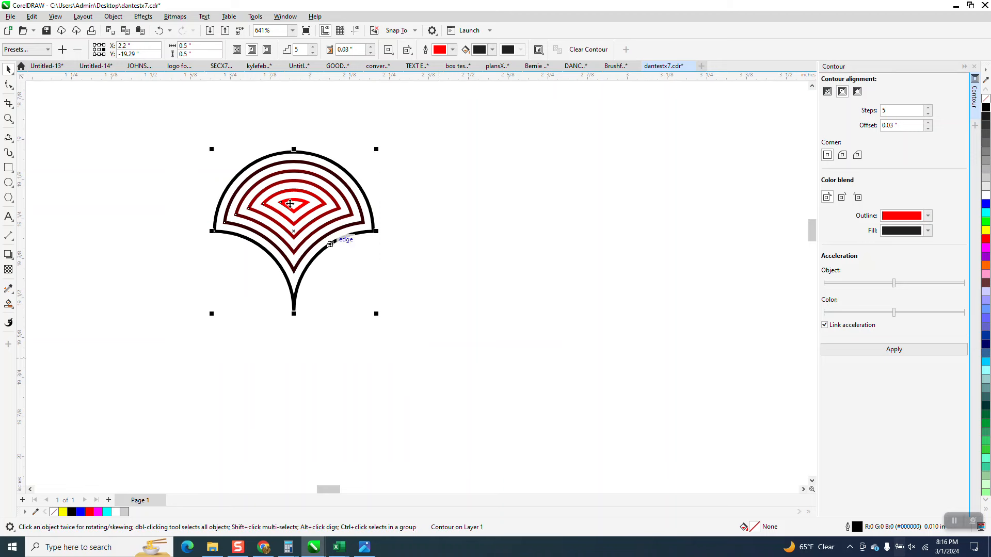
click(114, 17)
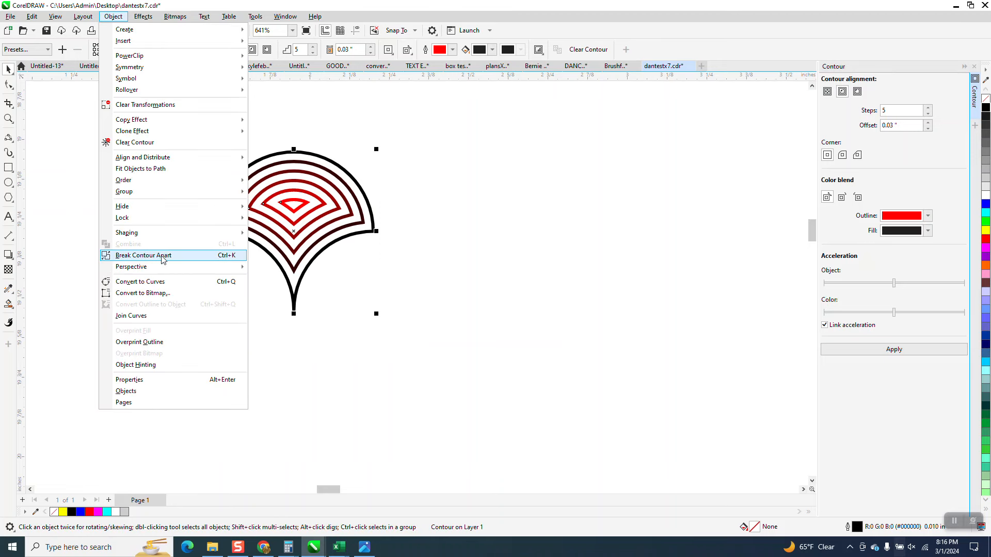
click(160, 256)
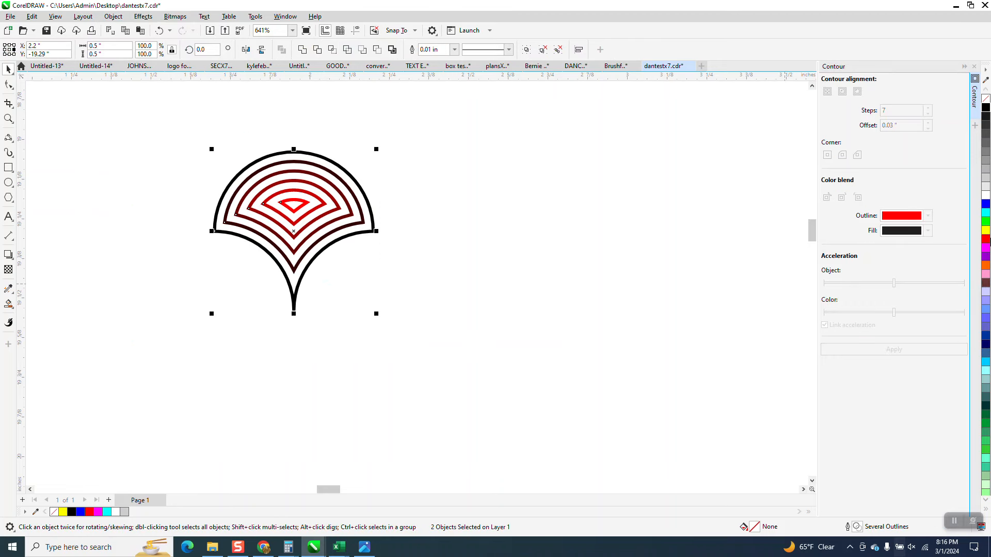
Step: Give all the scale's contour curves a red outline and group them into one object
right_click(985, 238)
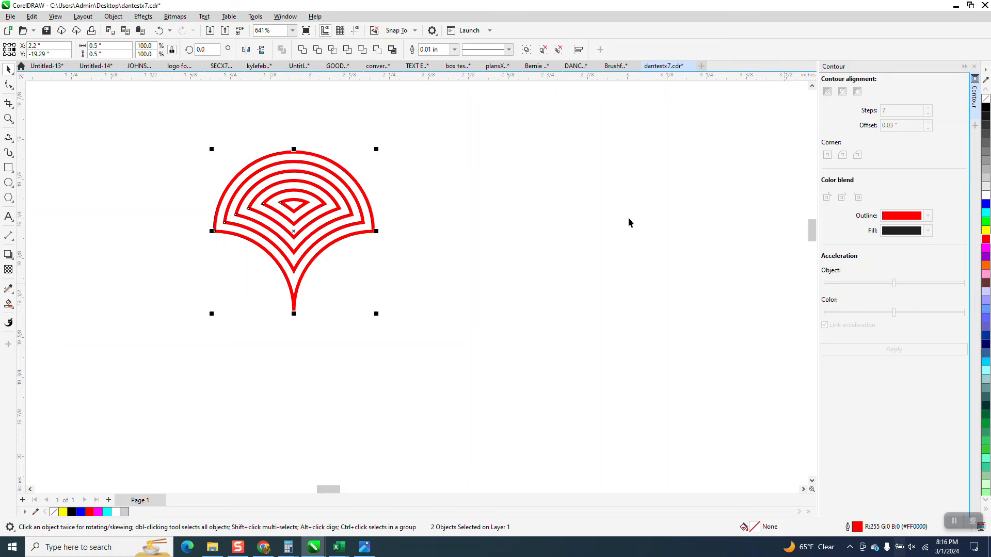
scroll(506, 215, down, 1)
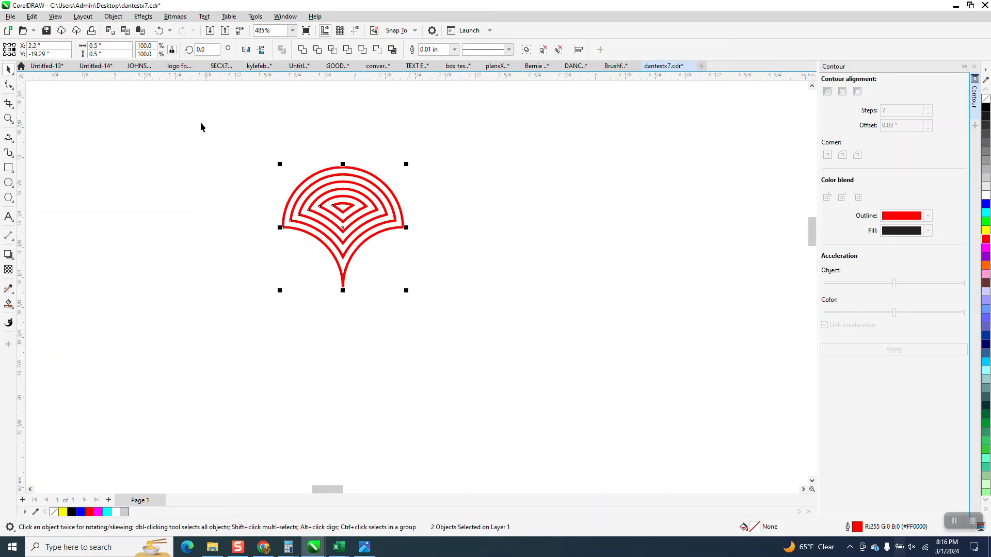
drag(253, 143, 514, 321)
click(514, 321)
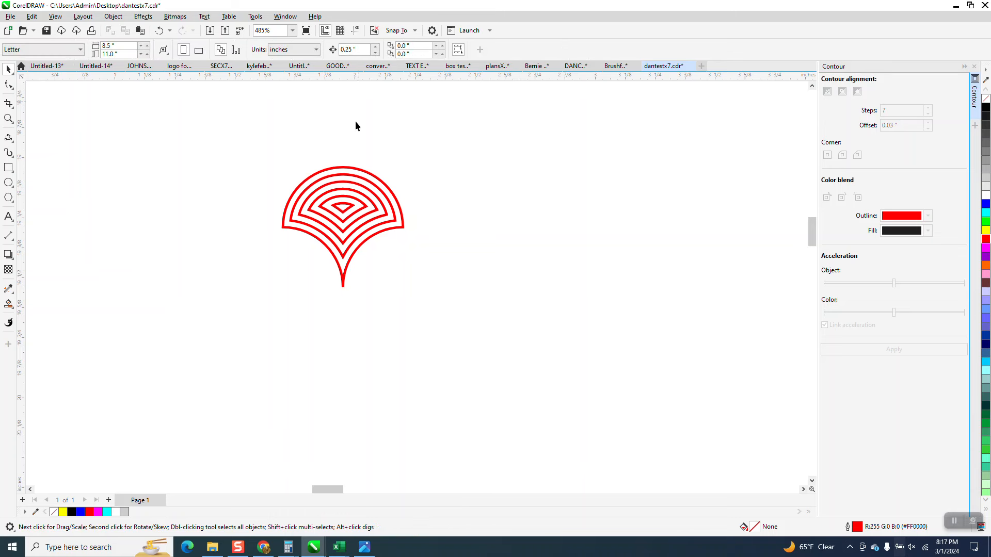
click(310, 207)
drag(259, 143, 488, 311)
key(ctrl+k)
Step: Set the nudge distance to 0.5 in and move the grouped scale 0.5 in to the right
click(275, 110)
text(.2)
drag(431, 282, 510, 330)
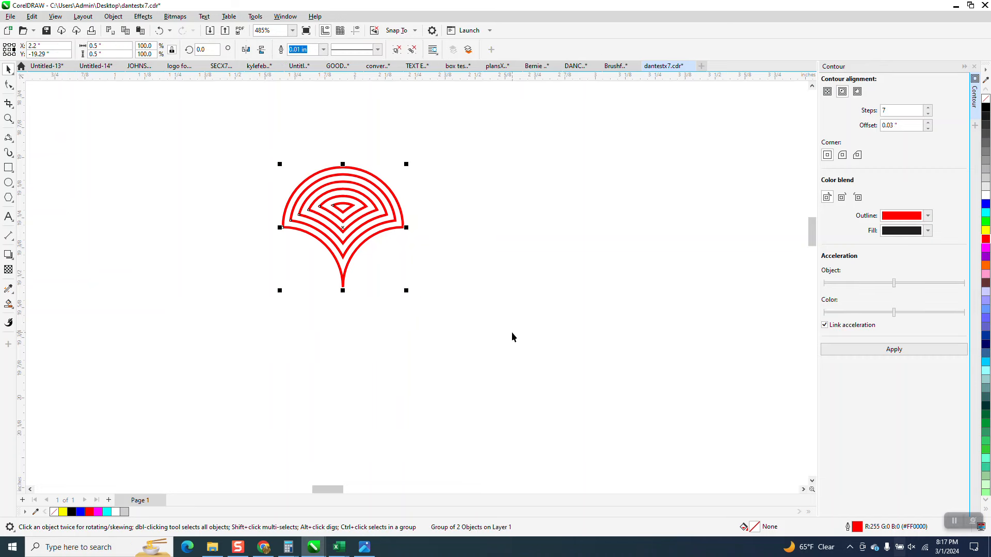
key(Right)
Step: Duplicate the scale repeatedly to the right at 0.5 in spacing to make a row of ten, and group the row
scroll(327, 336, down, 2)
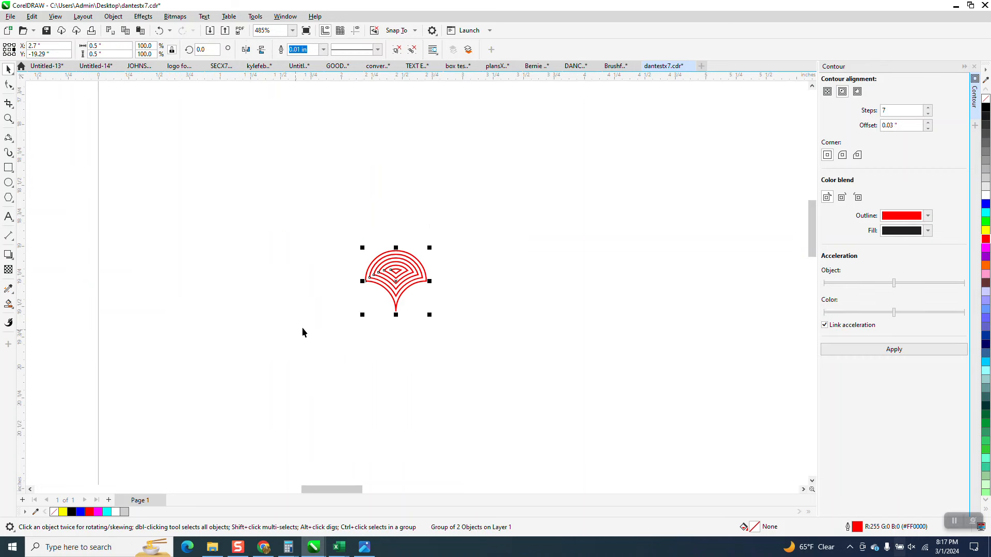
key(ctrl+d)
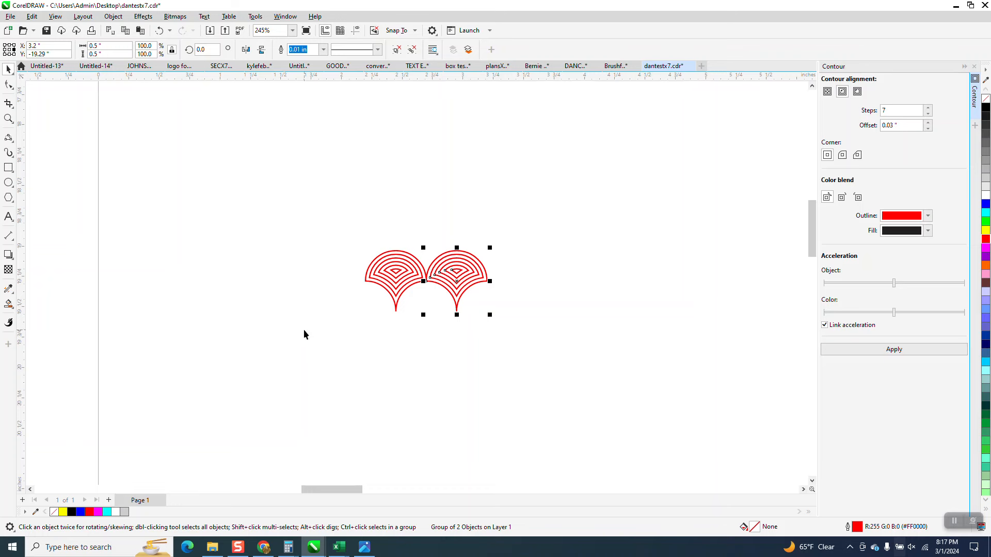
key(ctrl+d)
key(ctrl+d)
key(ctrl+d)
key(ctrl+d)
key(ctrl+d)
key(ctrl+d)
scroll(103, 340, down, 2)
key(ctrl+d)
key(ctrl+d)
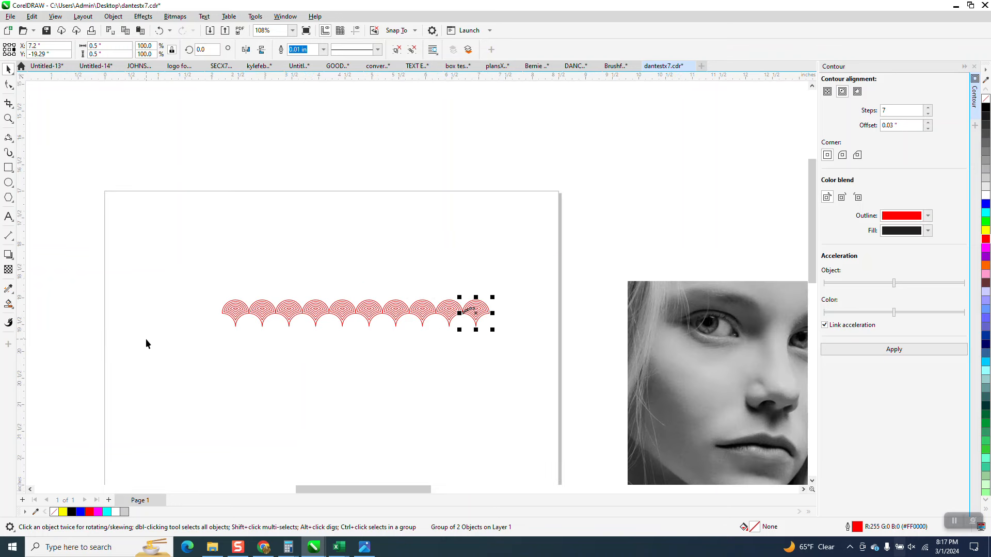
scroll(661, 374, down, 1)
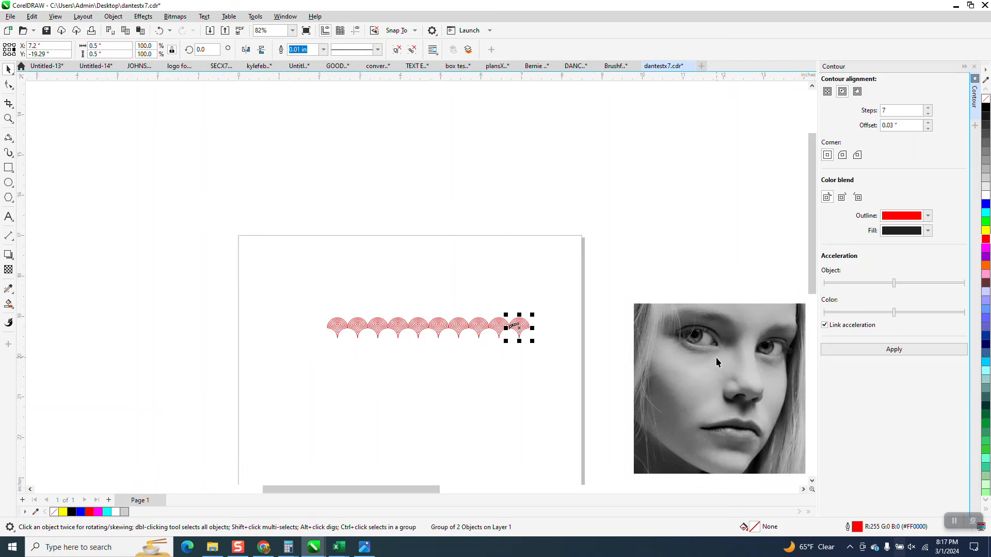
drag(308, 293, 546, 371)
key(ctrl+g)
key(ctrl+c)
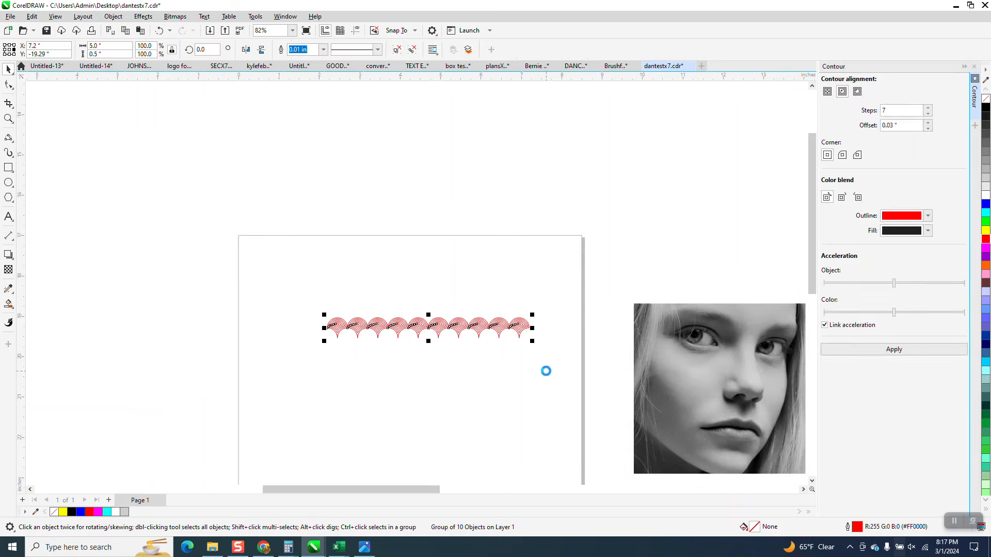
key(ctrl+v)
key(Down)
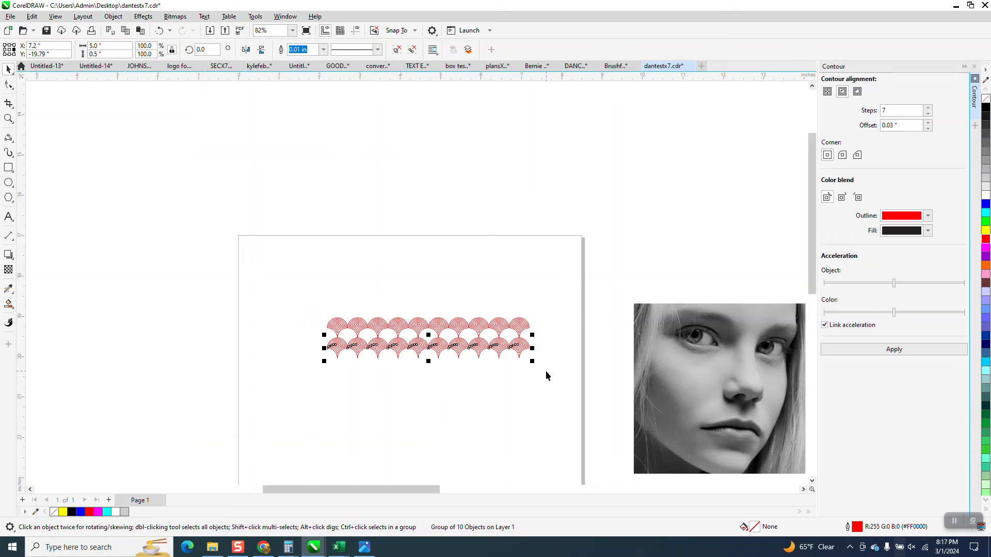
key(Delete)
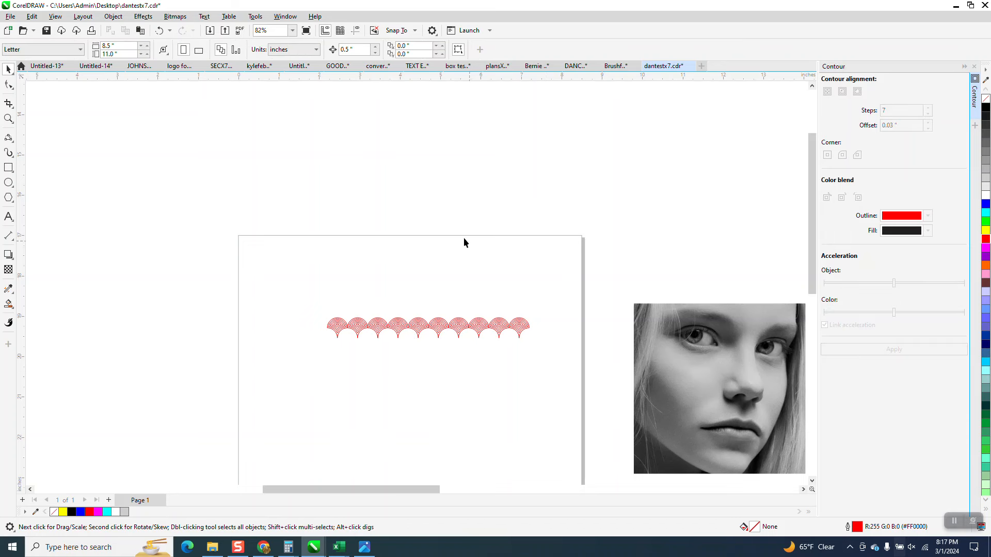
Step: Set the nudge distance to 0.25 in, duplicate the scale row and shift the copy 0.25 in down and 0.25 in left
click(352, 50)
key(BackSpace)
text(.25)
key(Return)
click(460, 335)
key(KP_Add)
key(Down)
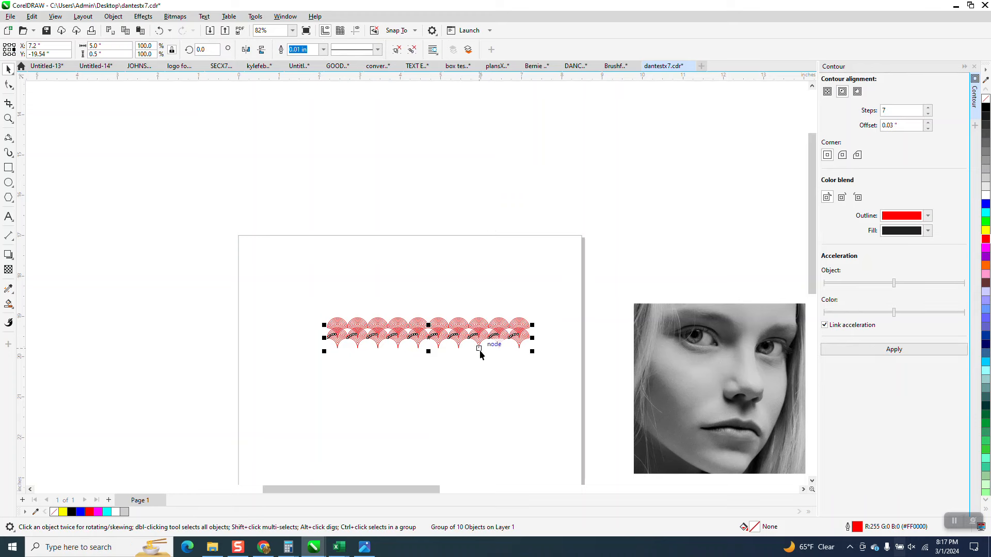
key(Left)
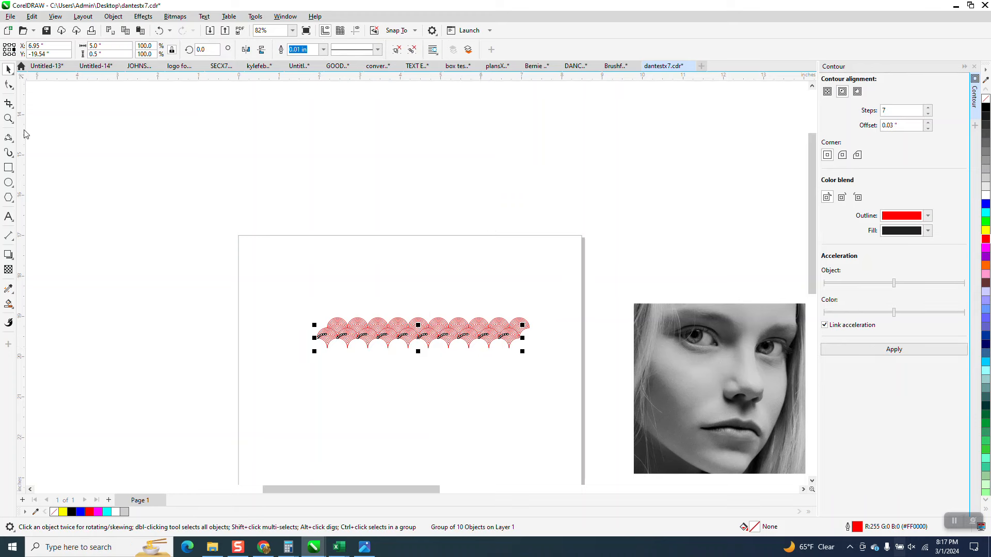
Step: Select both staggered scale rows and duplicate them seven times downward at 0.5 in intervals
click(9, 119)
drag(317, 289, 611, 396)
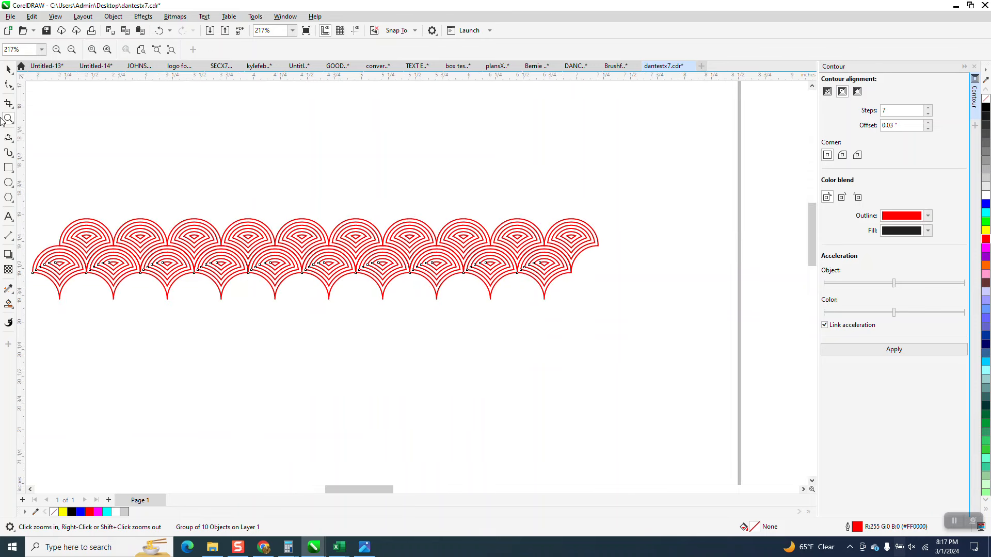
right_click(99, 139)
click(8, 69)
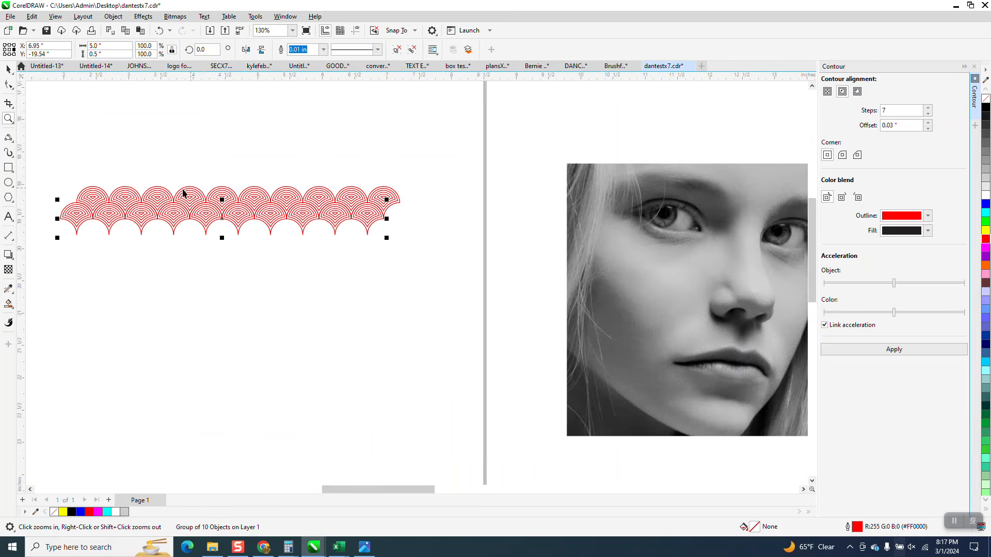
key(space)
drag(49, 159, 465, 333)
key(ctrl+d)
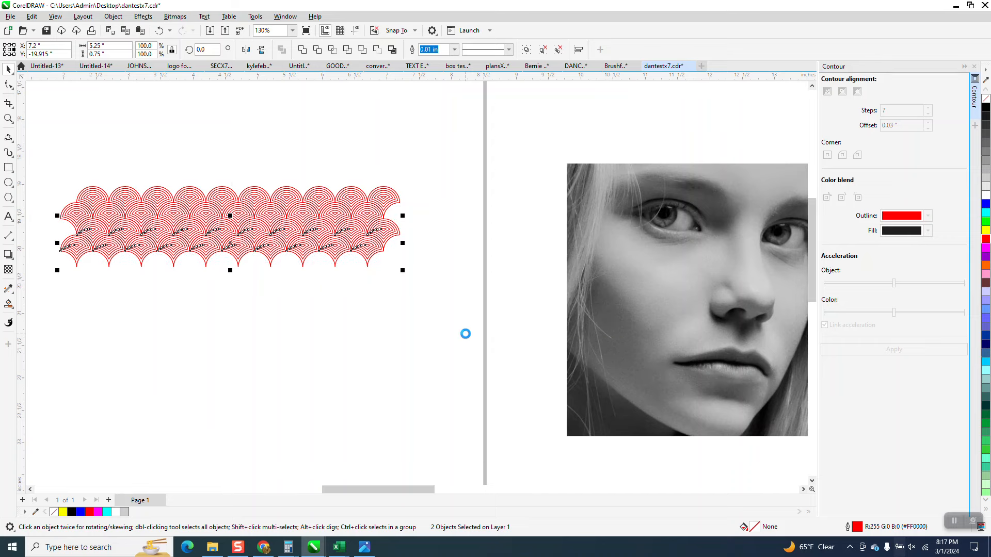
key(ctrl+d)
key(ctrl+d)
key(ctrl+d)
key(ctrl+d)
key(ctrl+d)
key(ctrl+d)
click(466, 339)
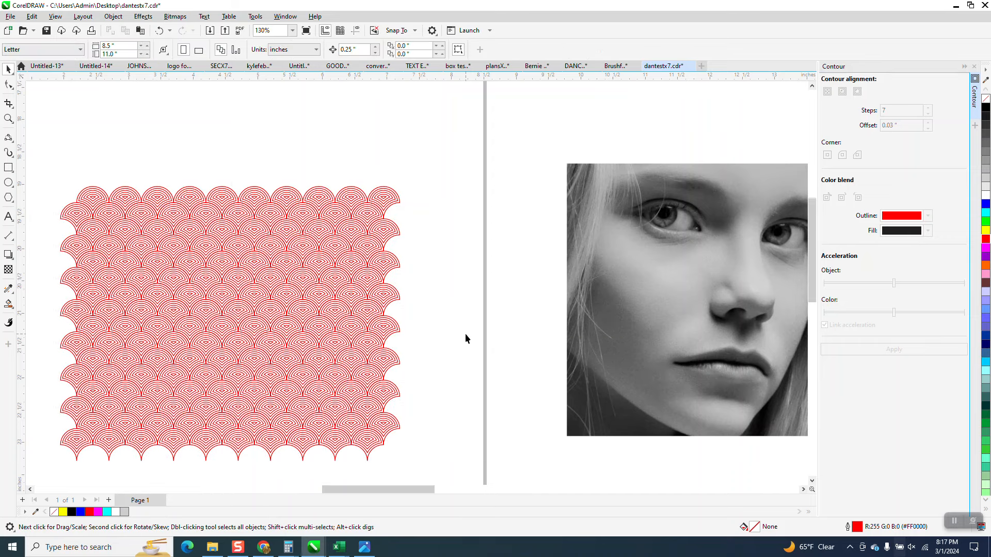
Step: Duplicate the bottom pair of scale rows three more times downward at 0.5 in intervals
scroll(466, 333, down, 2)
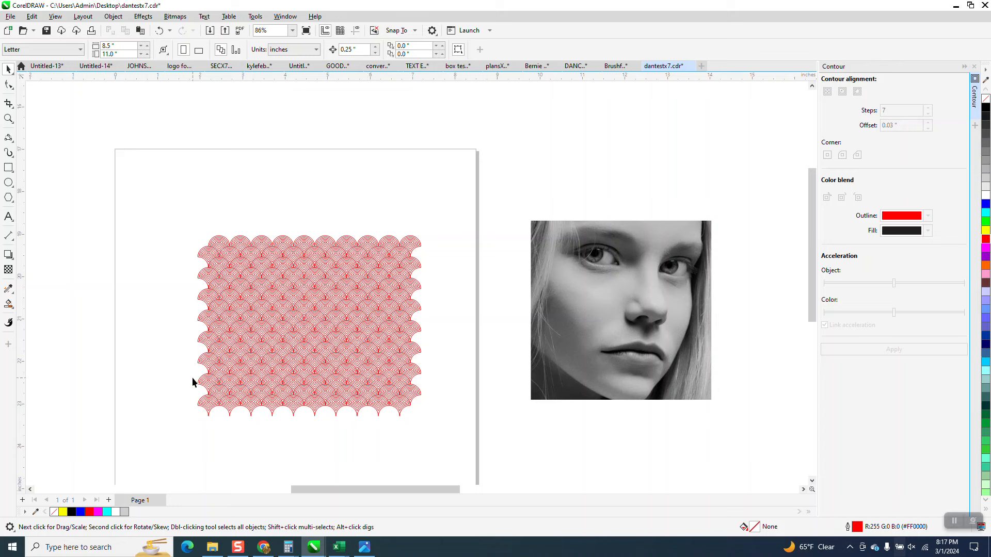
drag(334, 426, 453, 439)
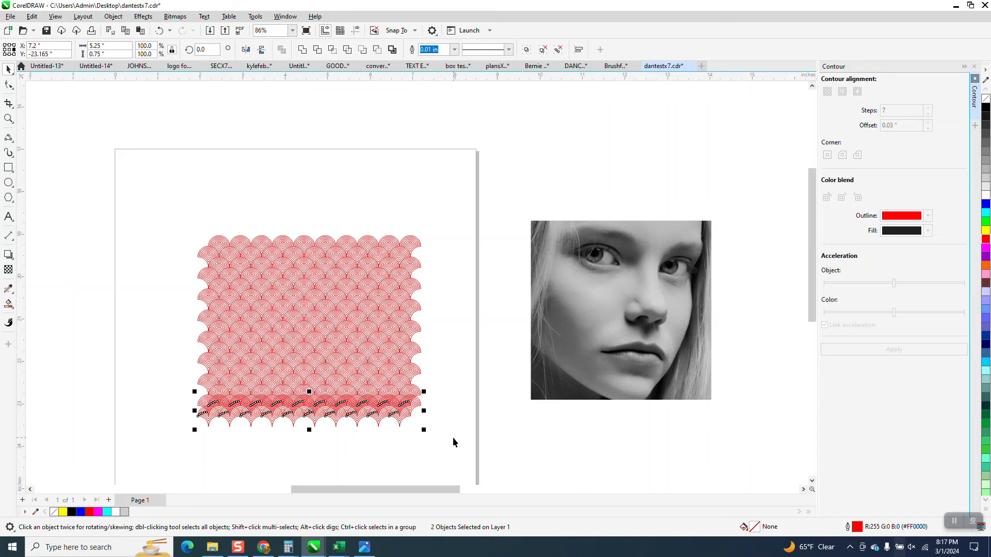
key(ctrl+d)
key(ctrl+d)
key(ctrl+d)
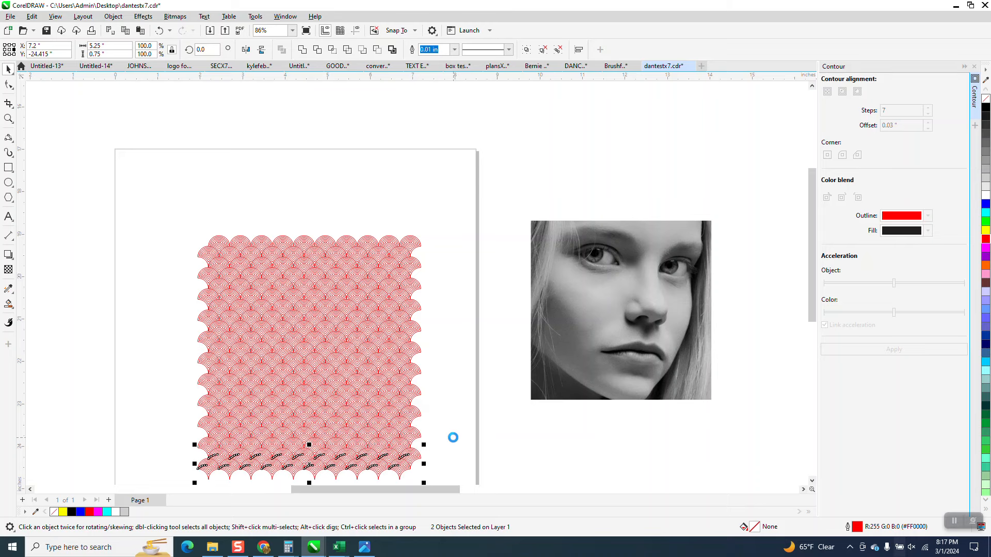
Step: Group all the scale rows into one pattern and centre it on the page
scroll(426, 402, down, 1)
drag(230, 258, 455, 480)
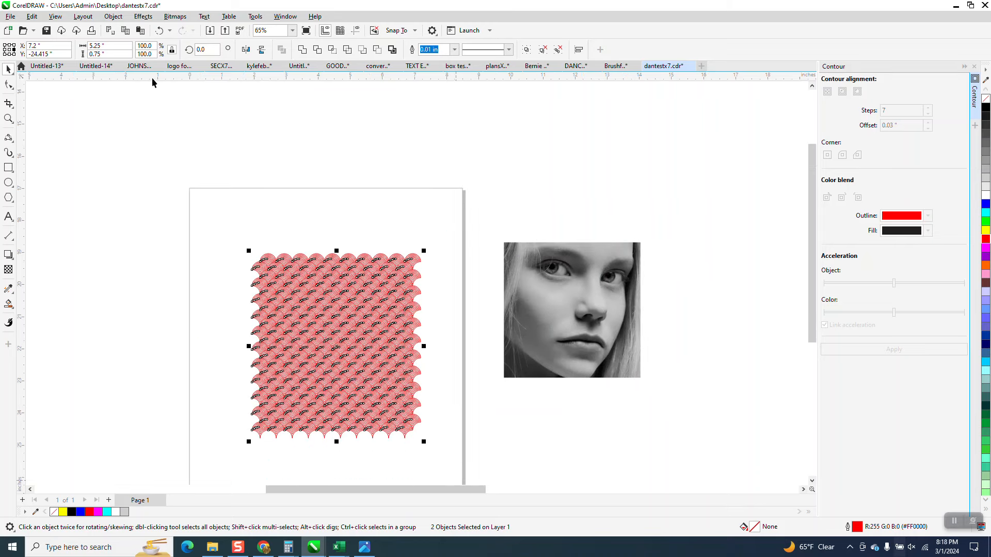
click(114, 16)
mouse_move(129, 183)
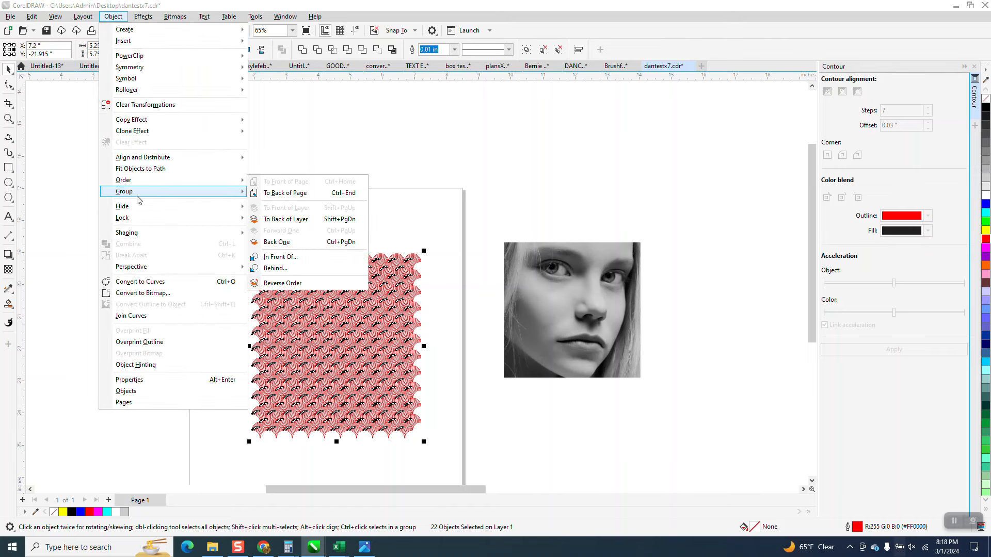
mouse_move(151, 196)
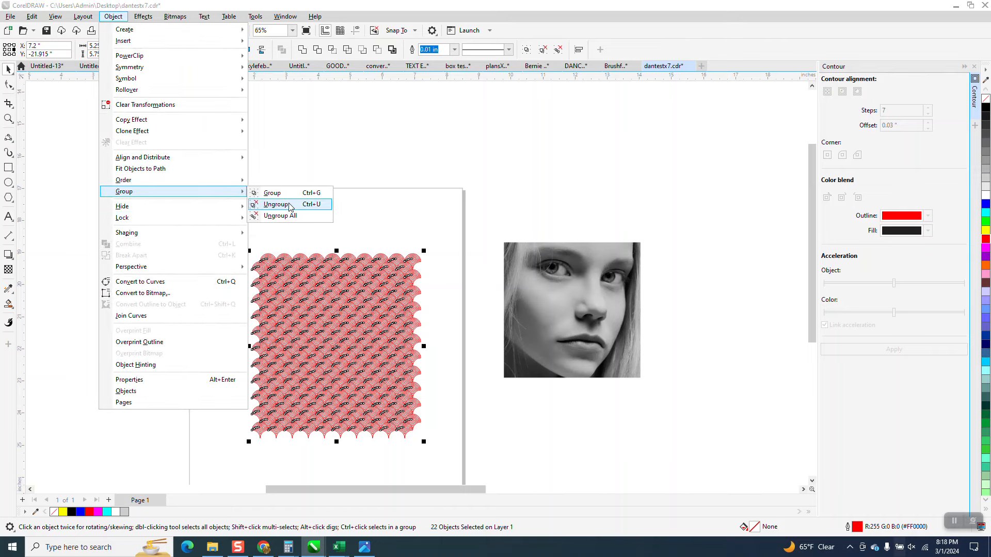
click(264, 192)
drag(341, 314, 330, 332)
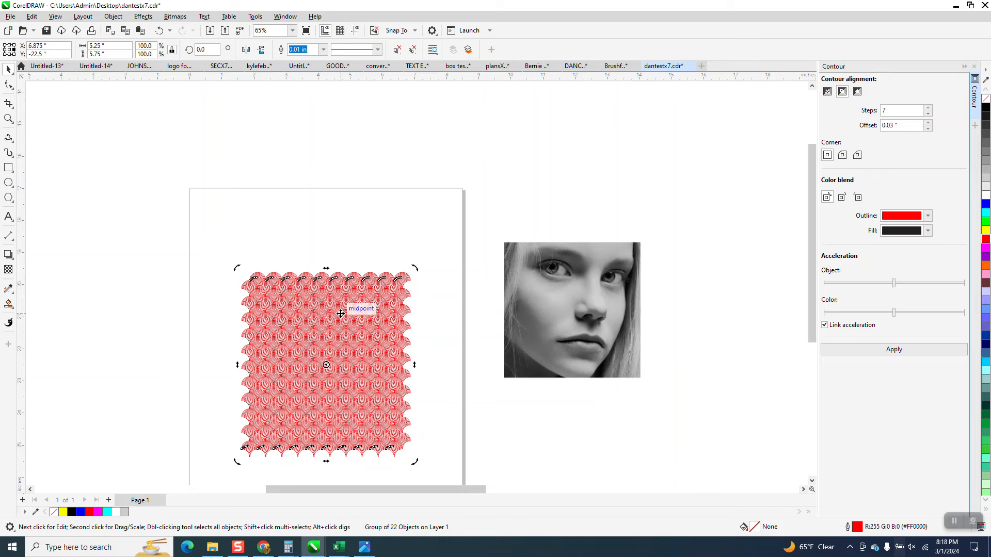
Step: Centre the grayscale portrait photo on the page, in line with the scale pattern
click(555, 347)
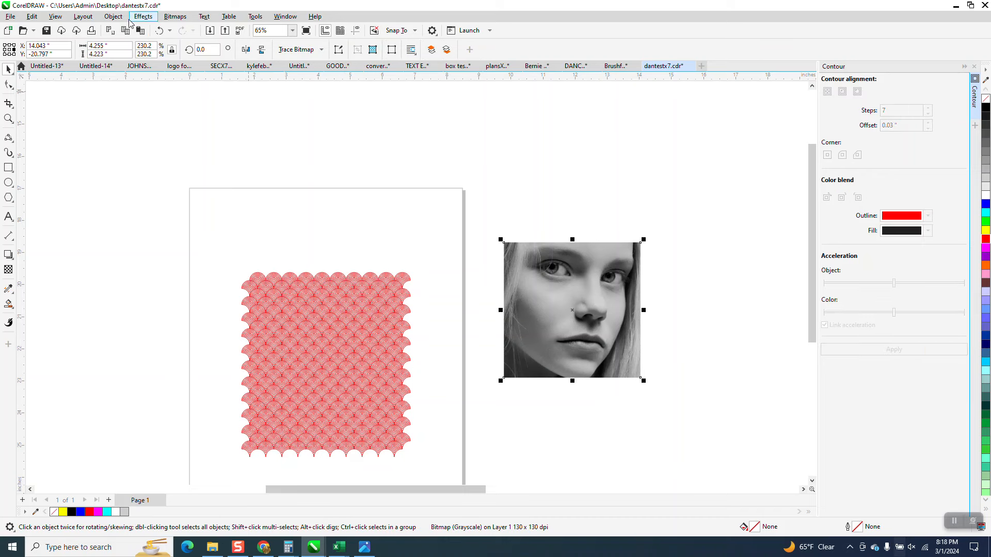
click(115, 19)
mouse_move(121, 185)
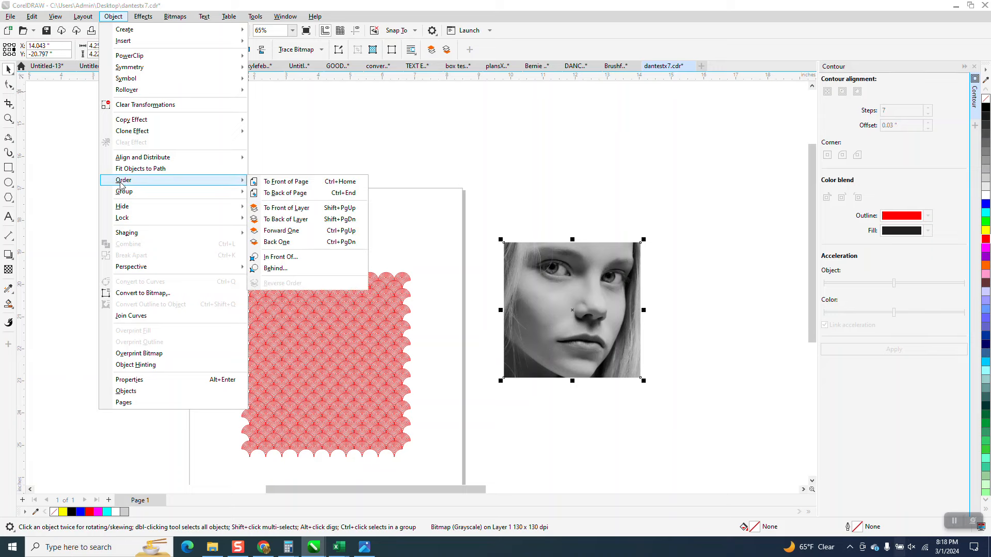
click(590, 302)
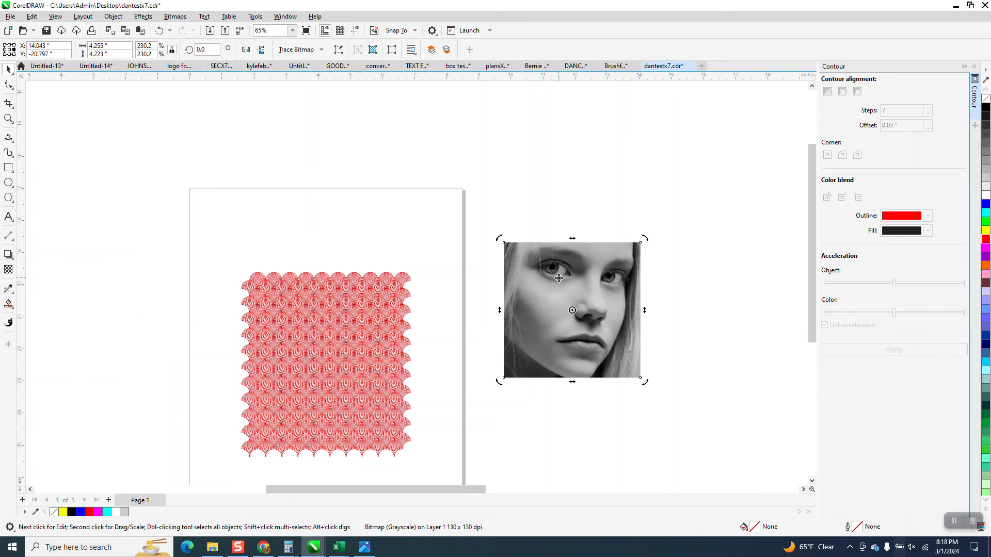
key(p)
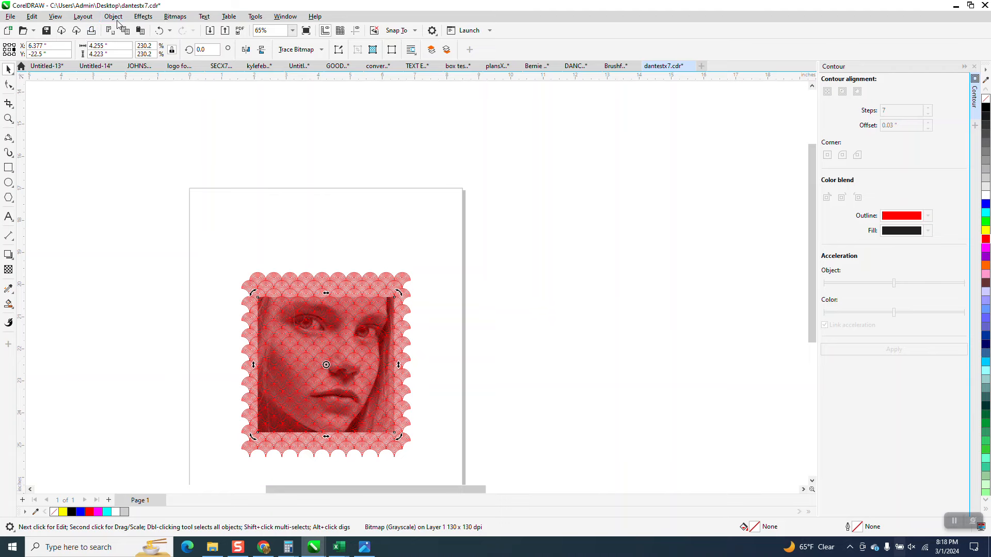
Step: Apply a uniform transparency of 85 to the portrait photo under the scale pattern
click(9, 118)
drag(242, 291, 491, 368)
scroll(396, 277, down, 1)
scroll(342, 189, down, 1)
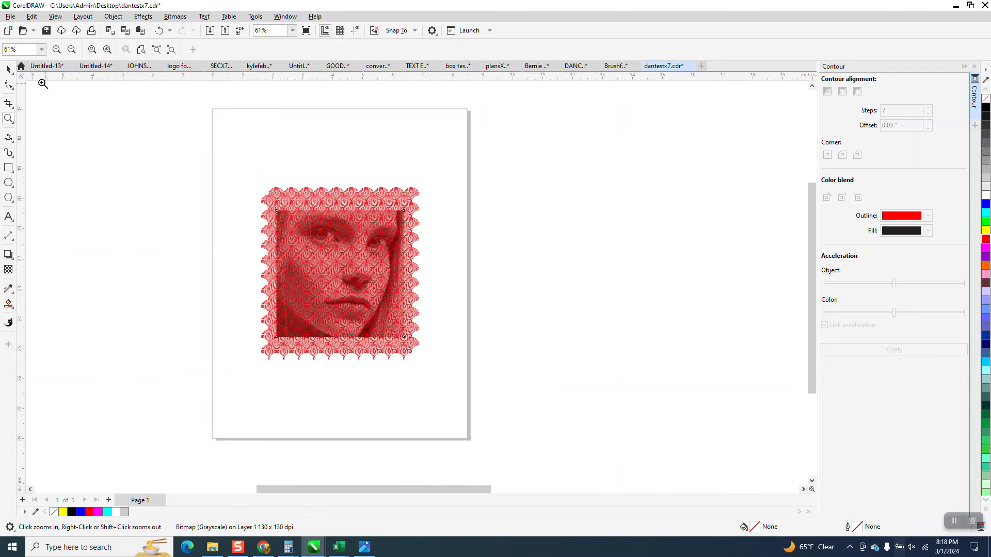
click(8, 69)
click(345, 275)
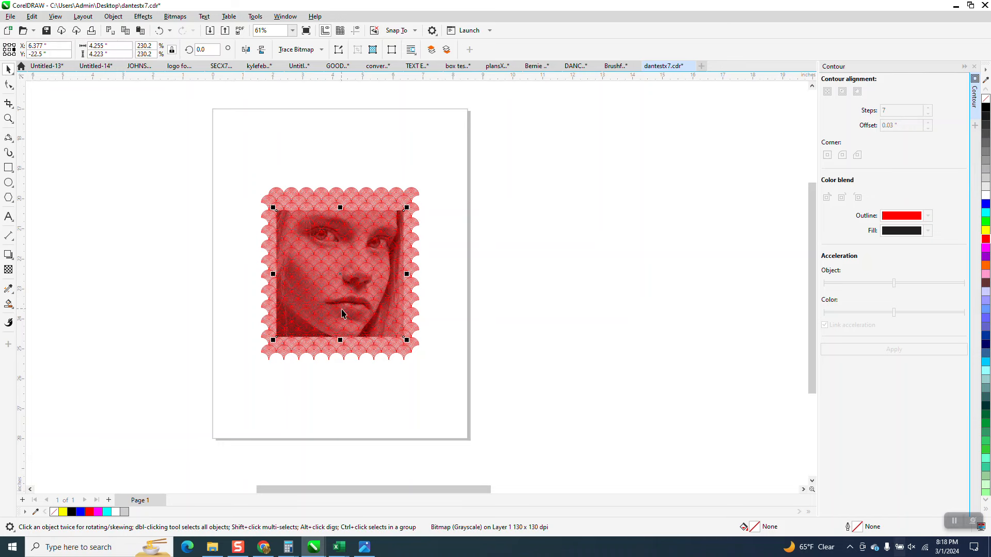
click(10, 269)
drag(317, 349, 332, 349)
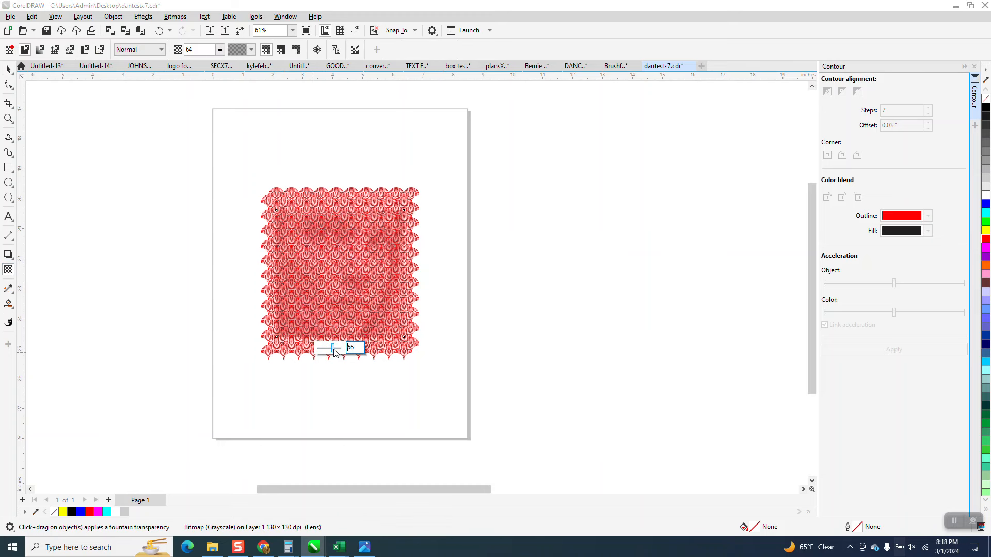
drag(336, 350, 339, 350)
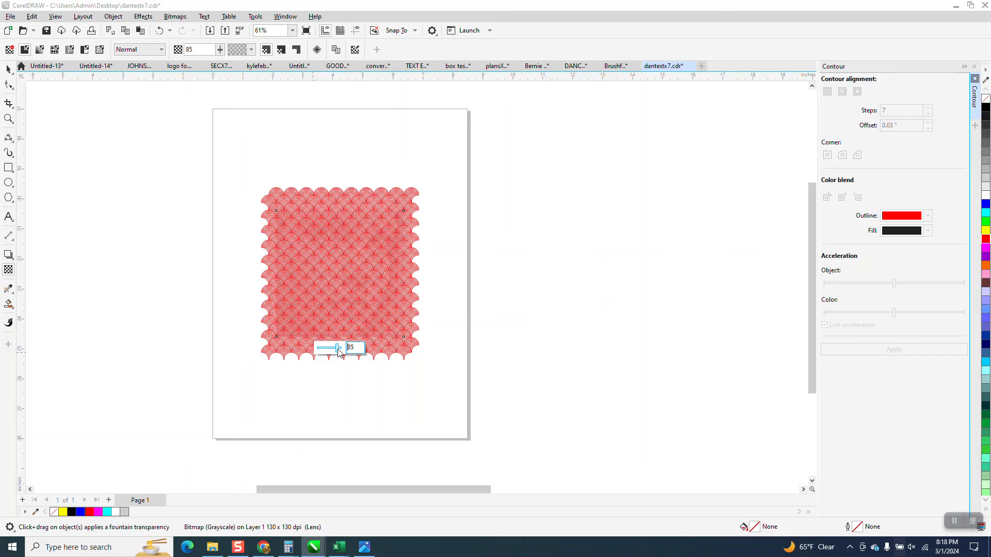
Step: Inspect the faded photo up close and reduce its transparency to 64
click(11, 119)
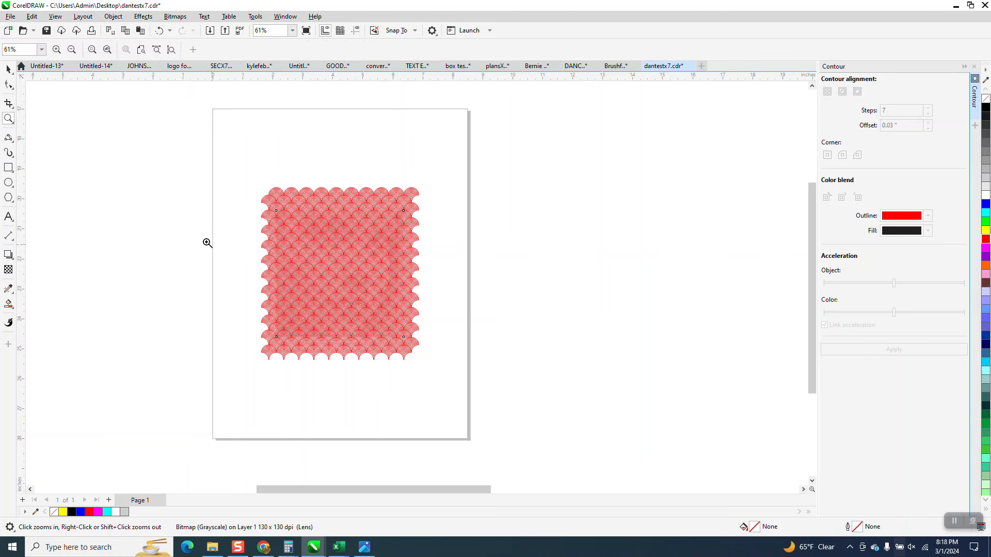
click(322, 286)
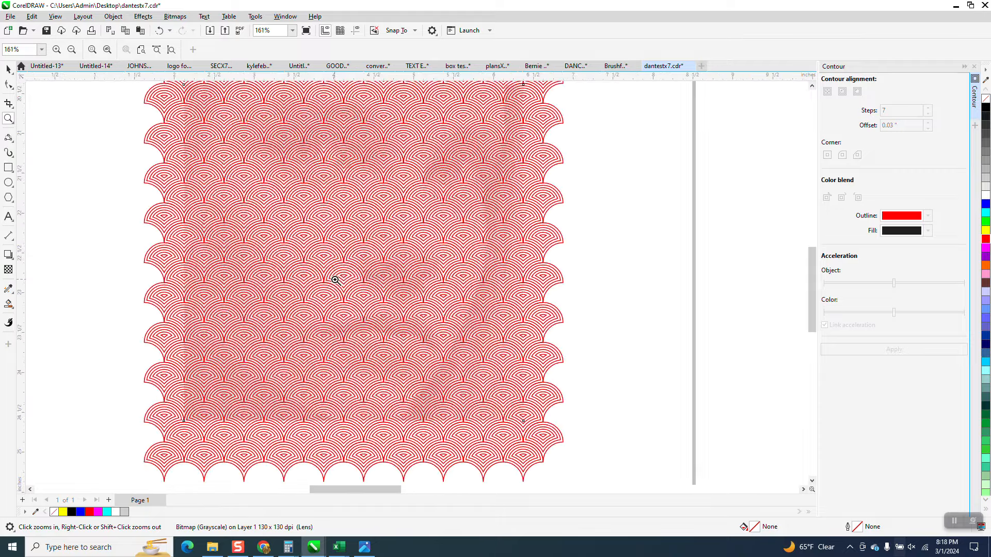
scroll(335, 279, down, 2)
click(8, 269)
click(345, 384)
drag(345, 385, 339, 384)
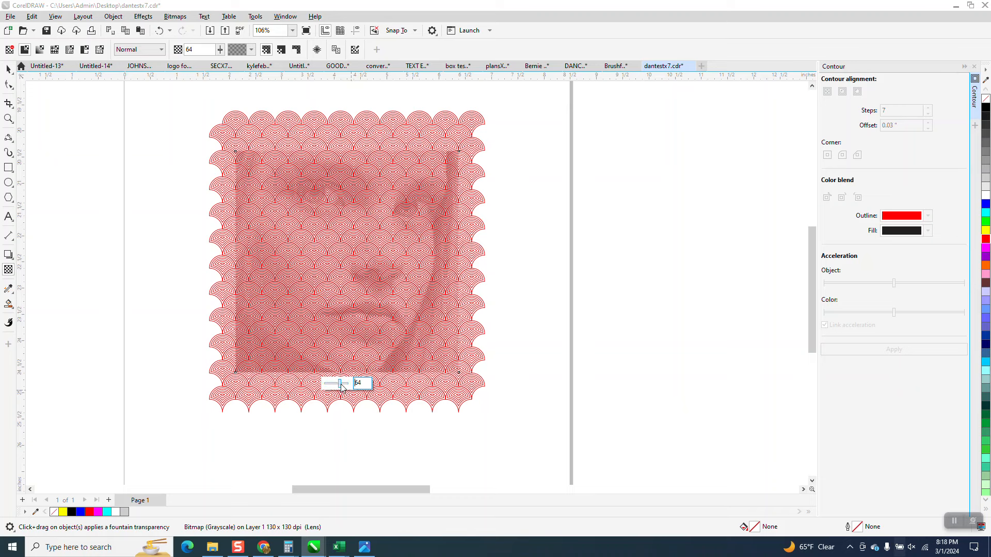
Step: Raise the portrait photo's uniform transparency to 81
key(Return)
key(space)
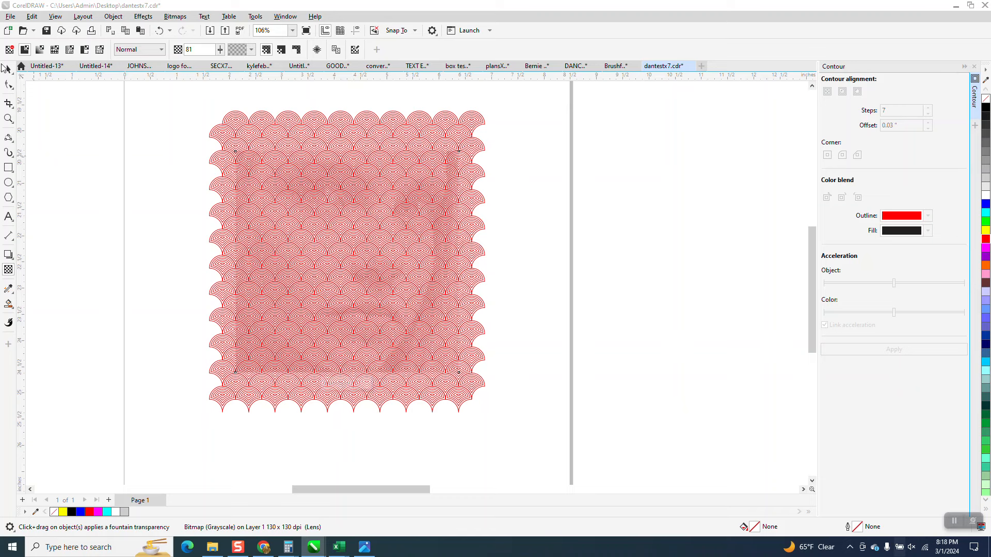
Step: Try a light gray (#E6E6E6) and a black outline on the grouped scale pattern
click(285, 131)
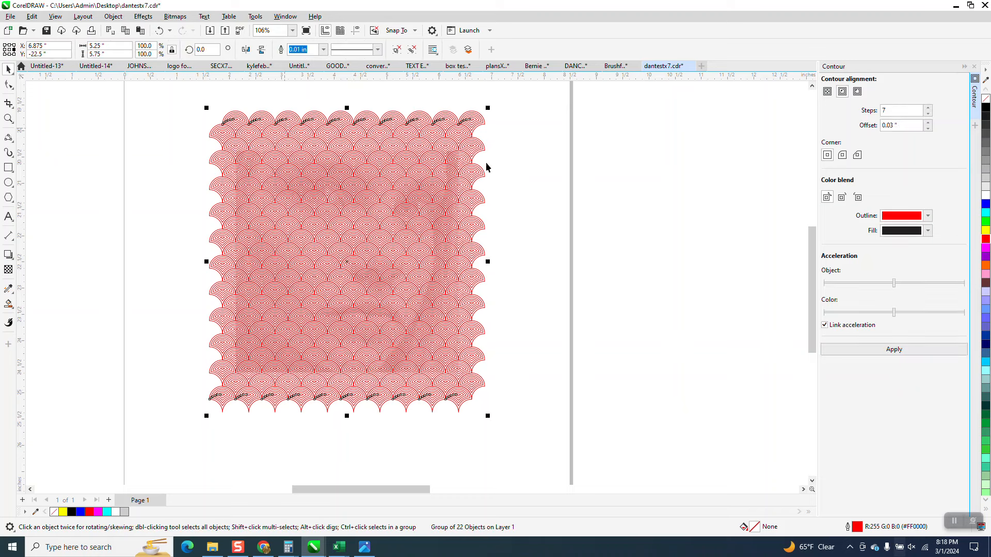
right_click(986, 185)
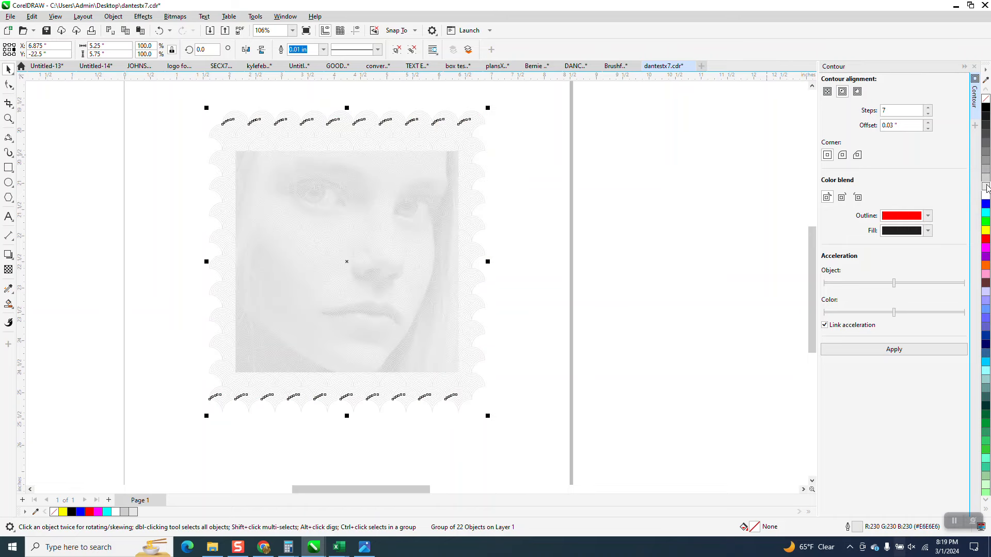
right_click(986, 108)
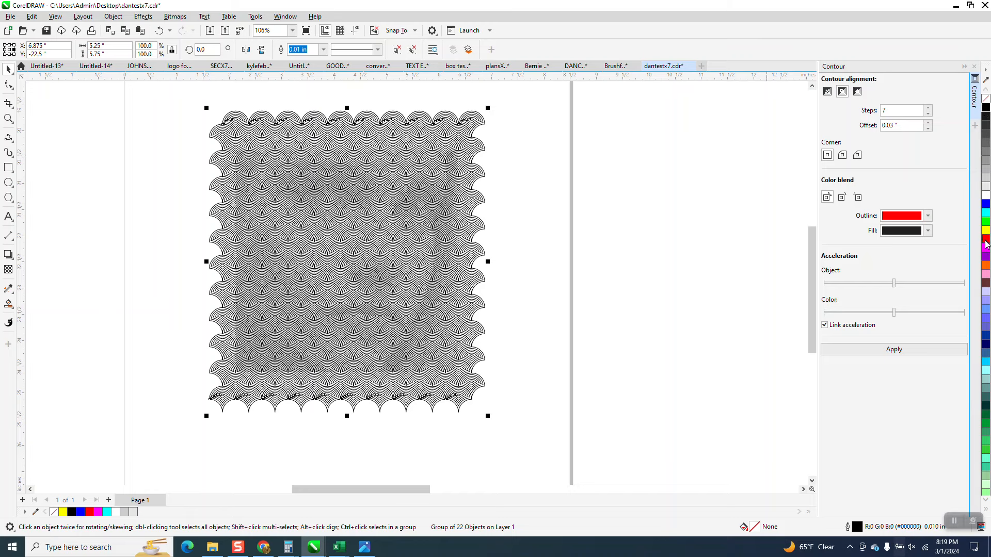
Step: Set the scale pattern's outline back to red and move the group down about 0.13 inches over the photo
drag(471, 160, 472, 164)
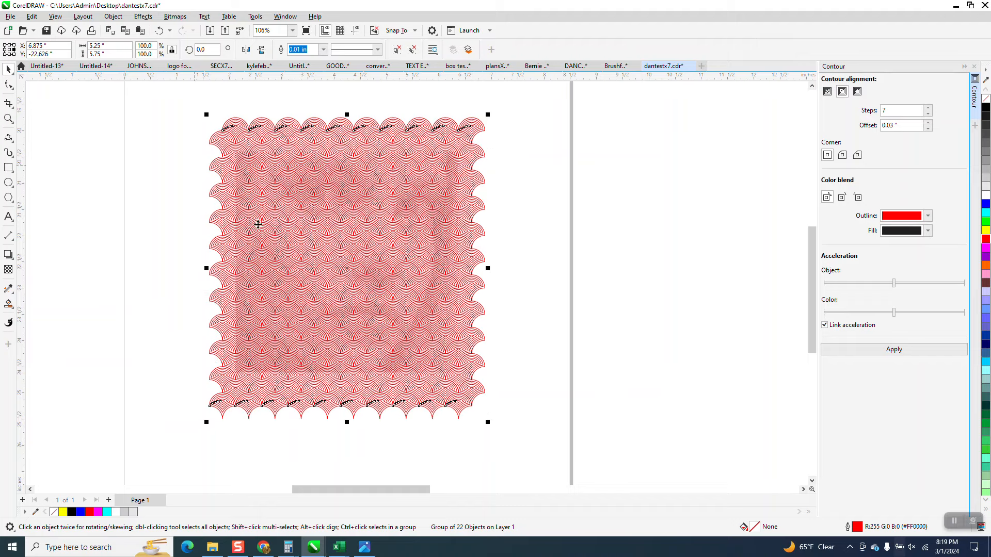
click(383, 423)
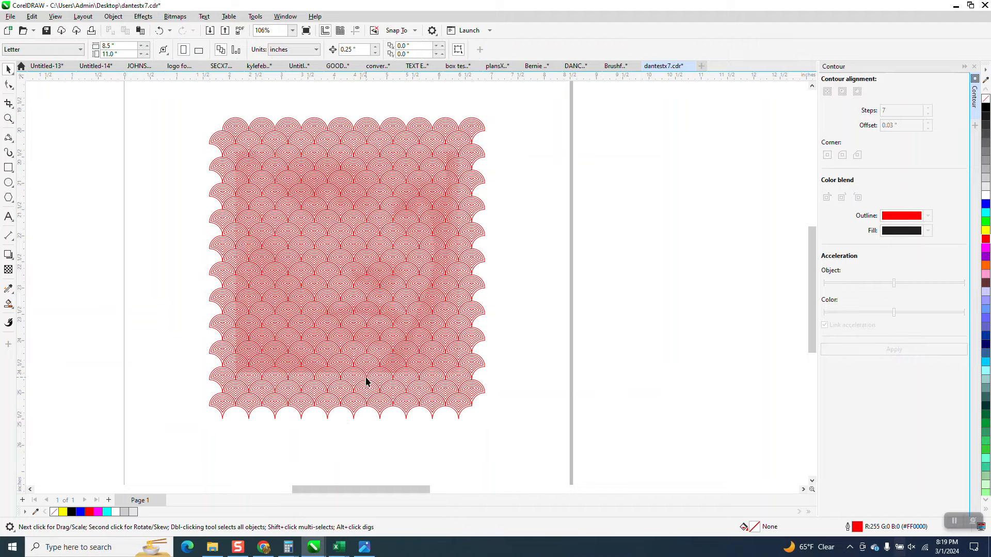
Step: Try a uniform transparency of 91 on the portrait photo beneath the scale pattern
click(369, 365)
mouse_move(189, 138)
mouse_down()
mouse_move(471, 360)
mouse_move(500, 399)
mouse_up()
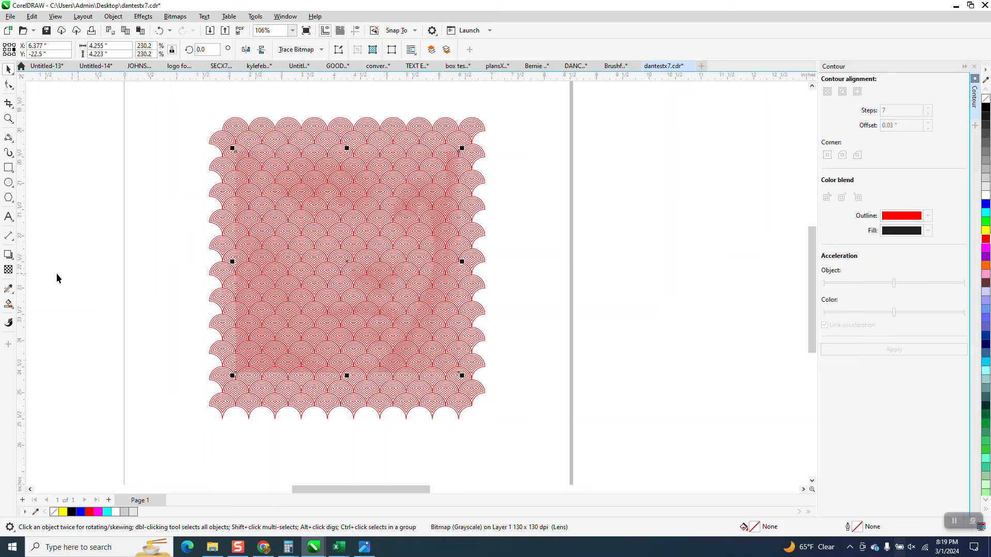
click(8, 269)
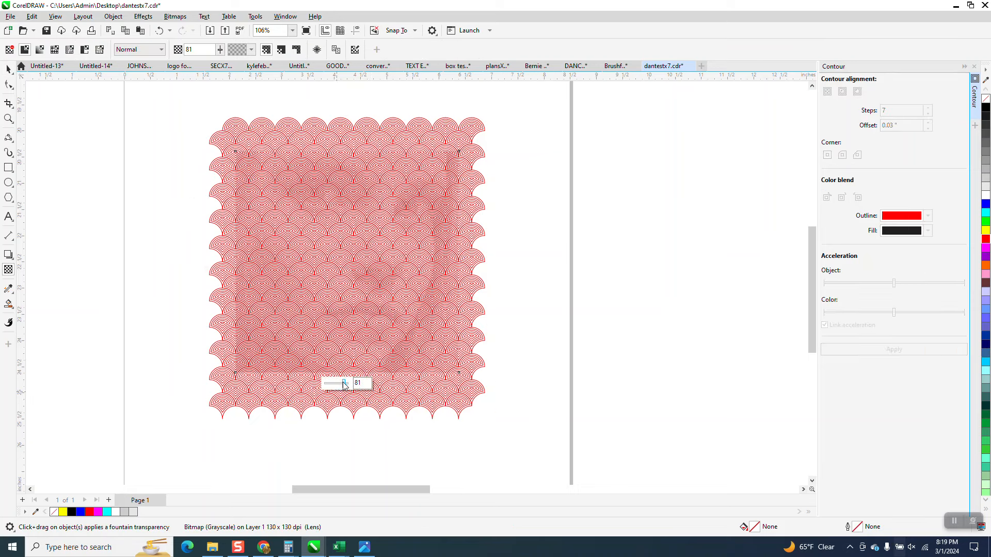
drag(344, 384, 347, 383)
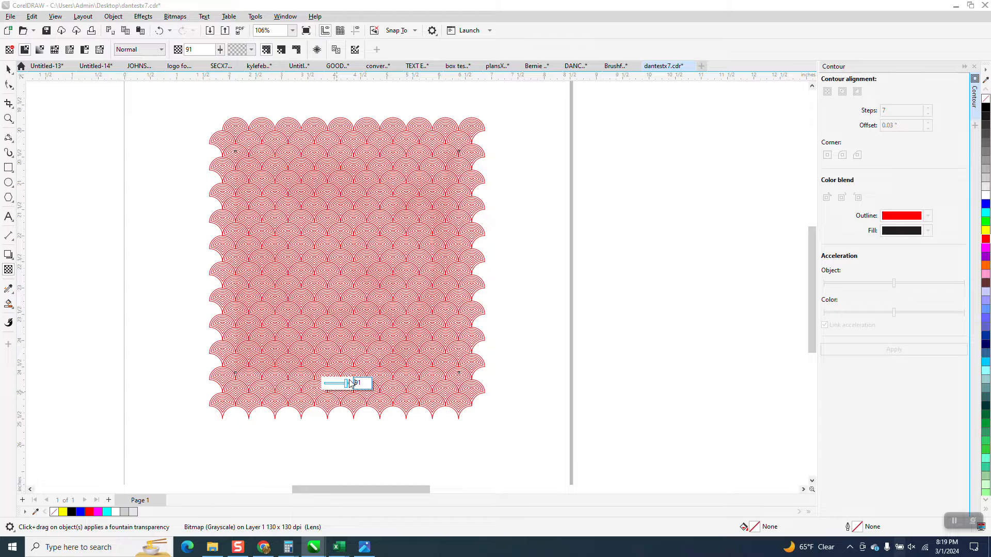
Step: Inspect the overlay up close and reduce the portrait photo's transparency to 83
scroll(361, 354, down, 1)
scroll(360, 354, up, 3)
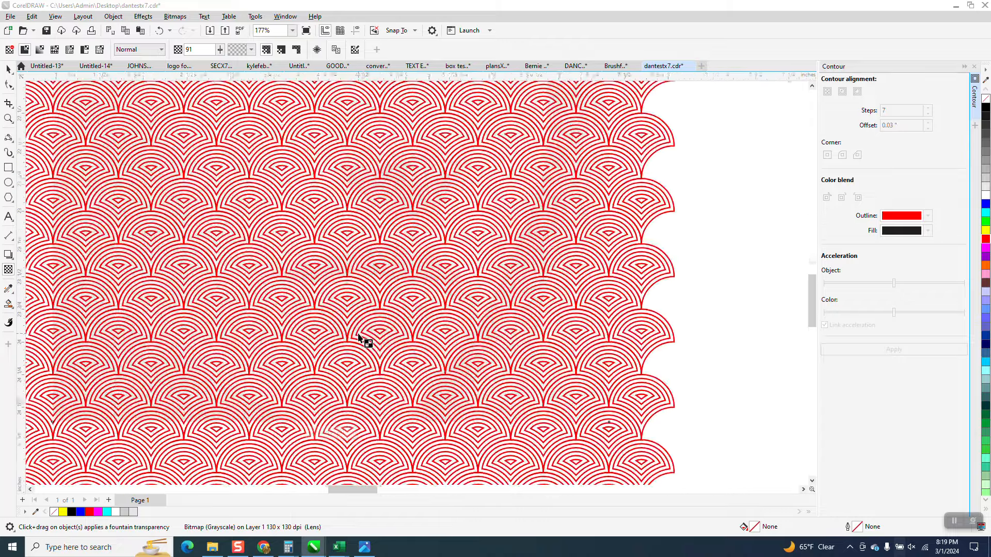
scroll(359, 335, down, 3)
scroll(359, 335, up, 3)
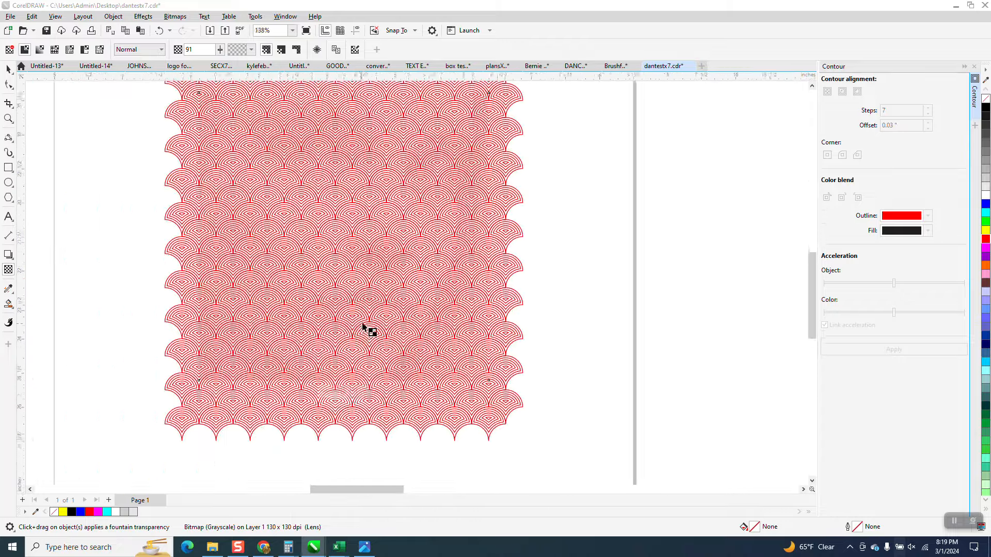
scroll(361, 331, down, 1)
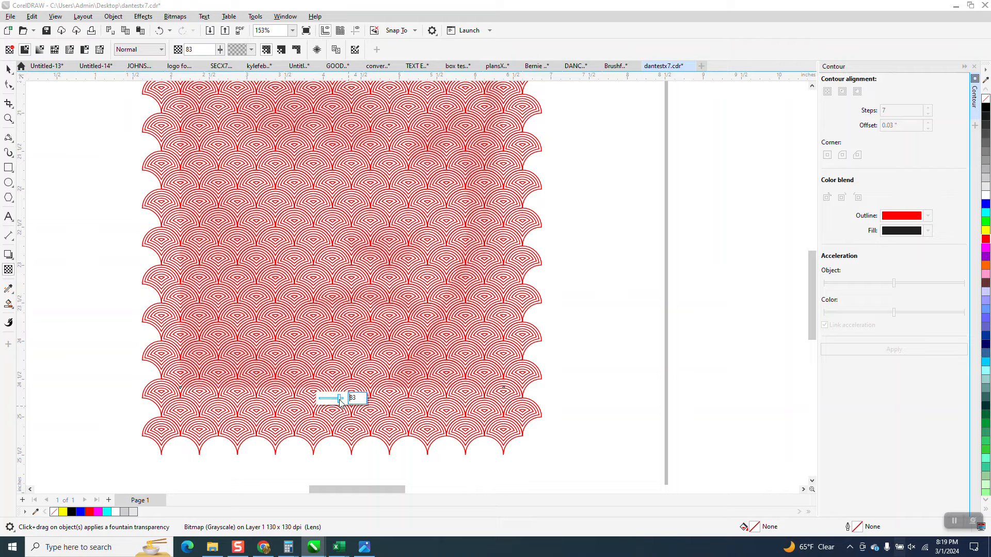
scroll(342, 405, down, 2)
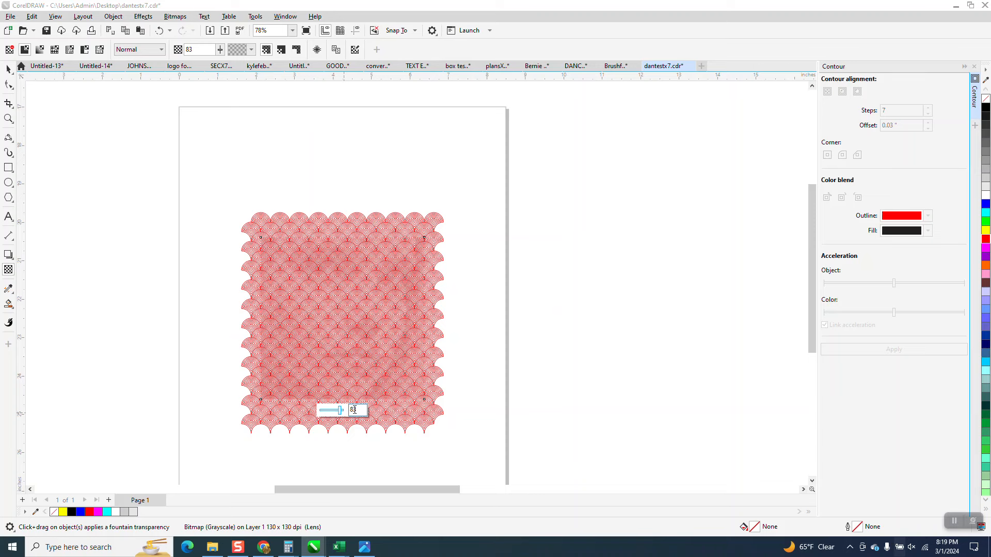
Step: Deselect the photo and examine how the faded portrait shows through the whole scale pattern
click(10, 87)
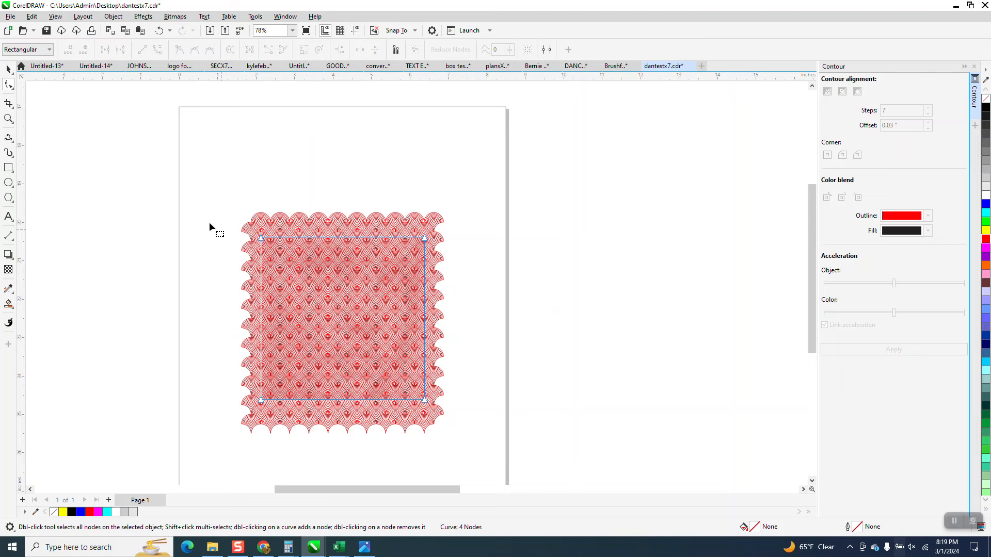
click(8, 70)
click(247, 177)
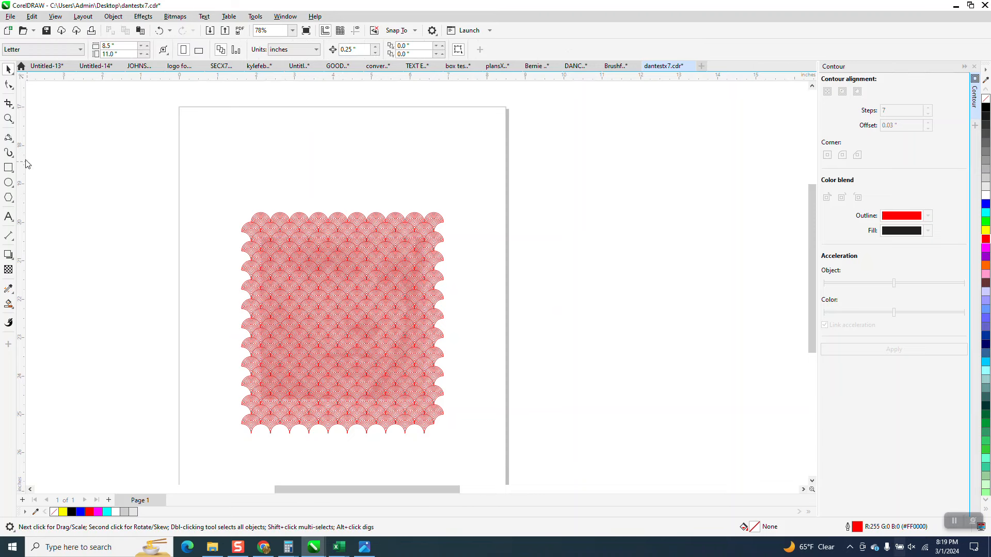
click(9, 119)
drag(250, 214, 487, 431)
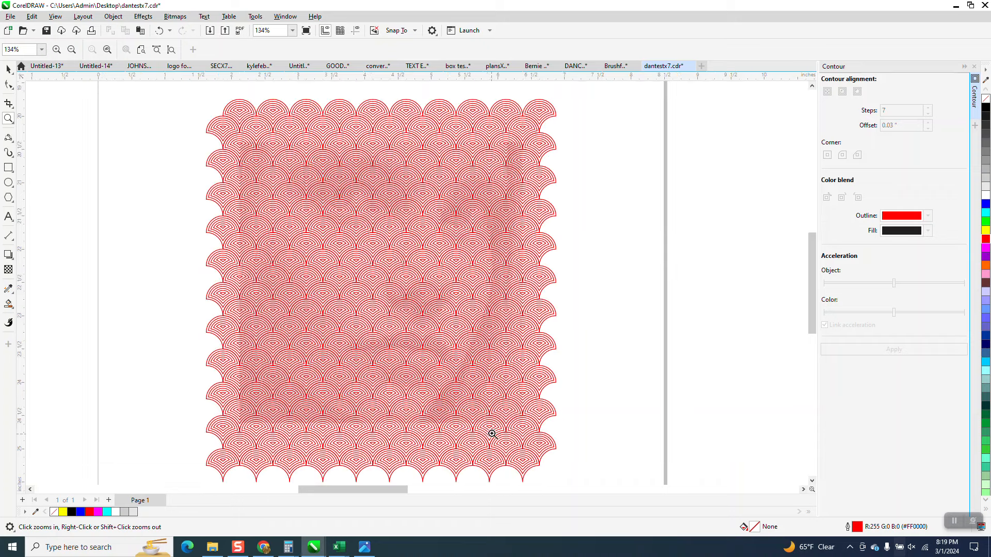
scroll(490, 428, down, 2)
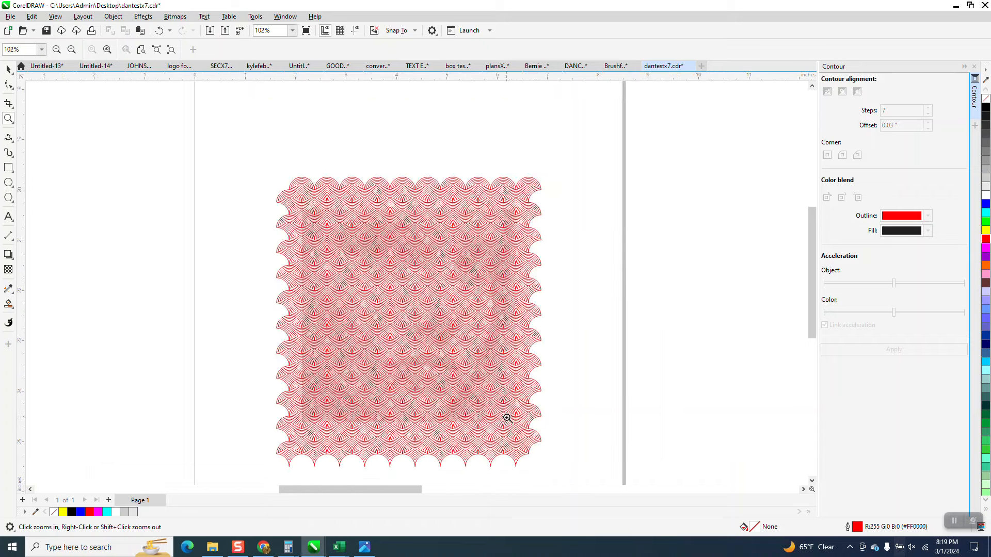